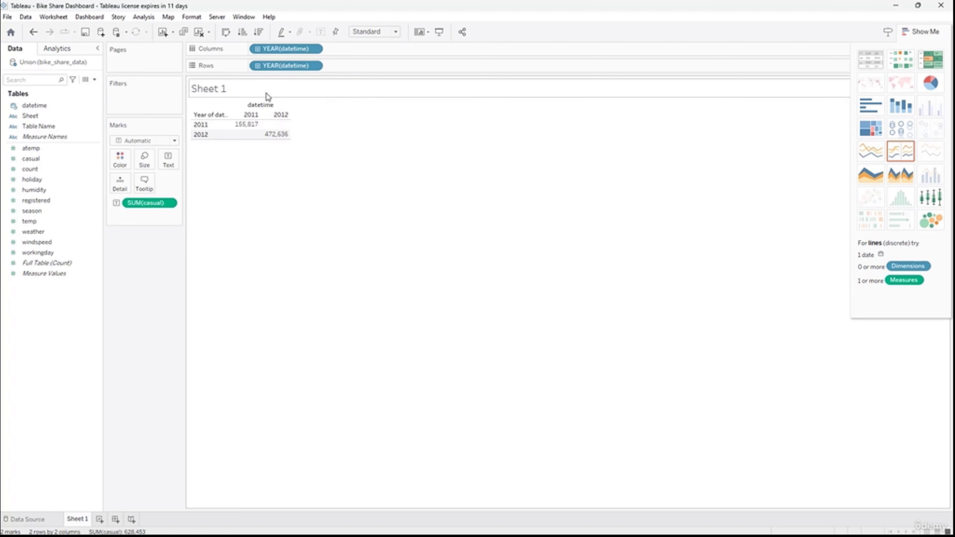
- Try the yearly casual totals as a treemap, stacked bars, horizontal bars, a heat map and a highlight table
{"action": "left_click", "coordinate": [869, 129]}
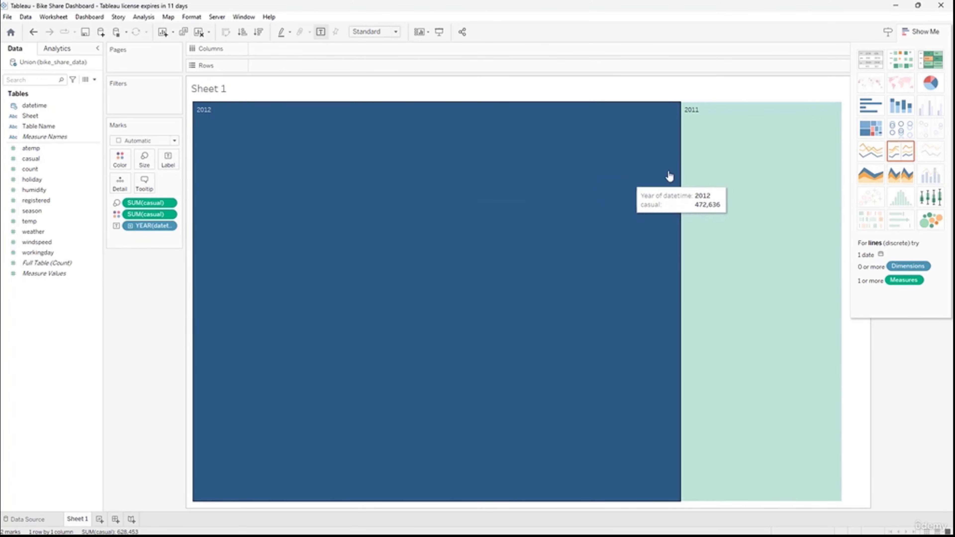
{"action": "left_click", "coordinate": [895, 108]}
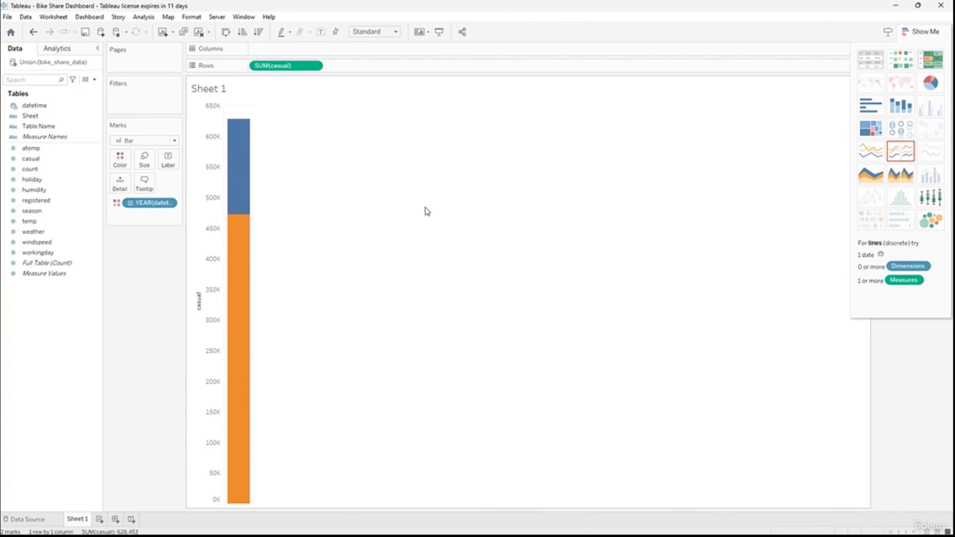
{"action": "left_click", "coordinate": [881, 106]}
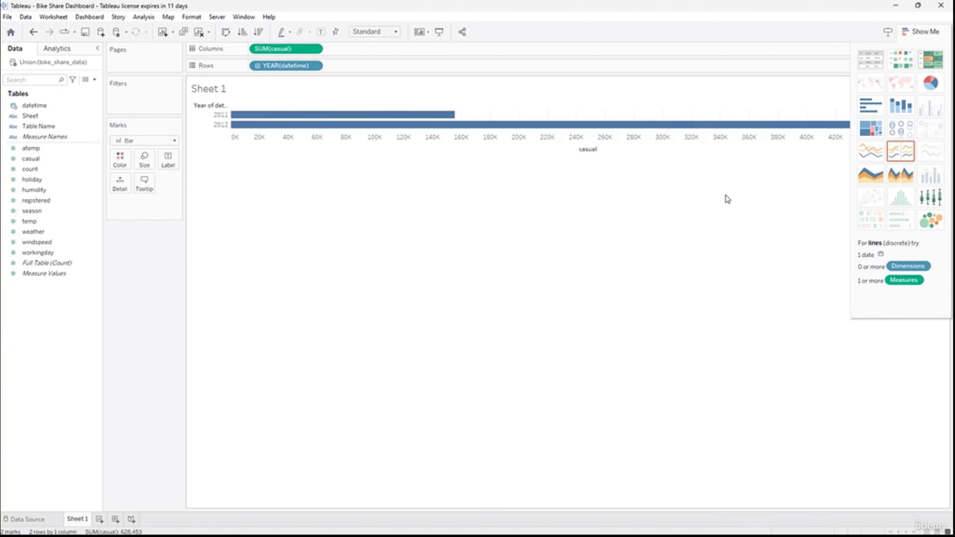
{"action": "left_click", "coordinate": [901, 58]}
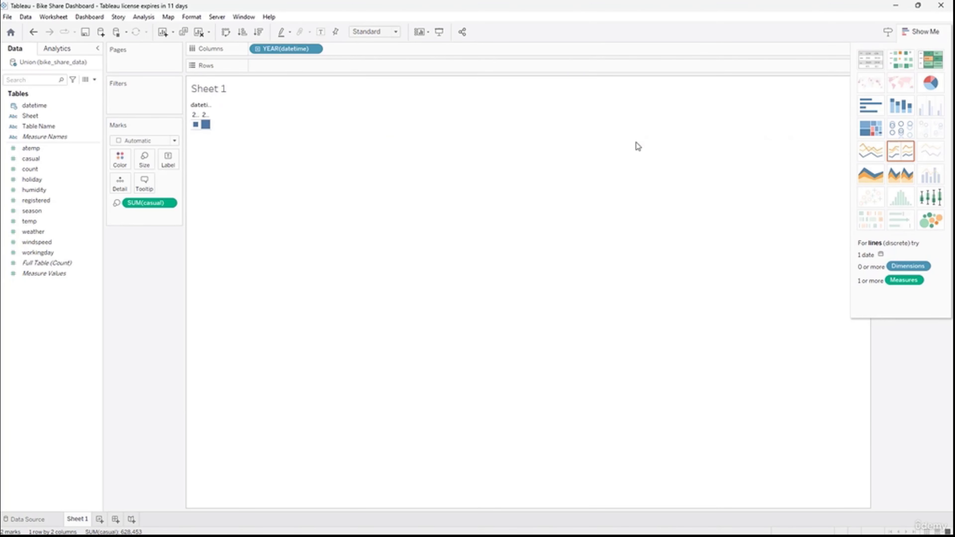
{"action": "left_click", "coordinate": [931, 58]}
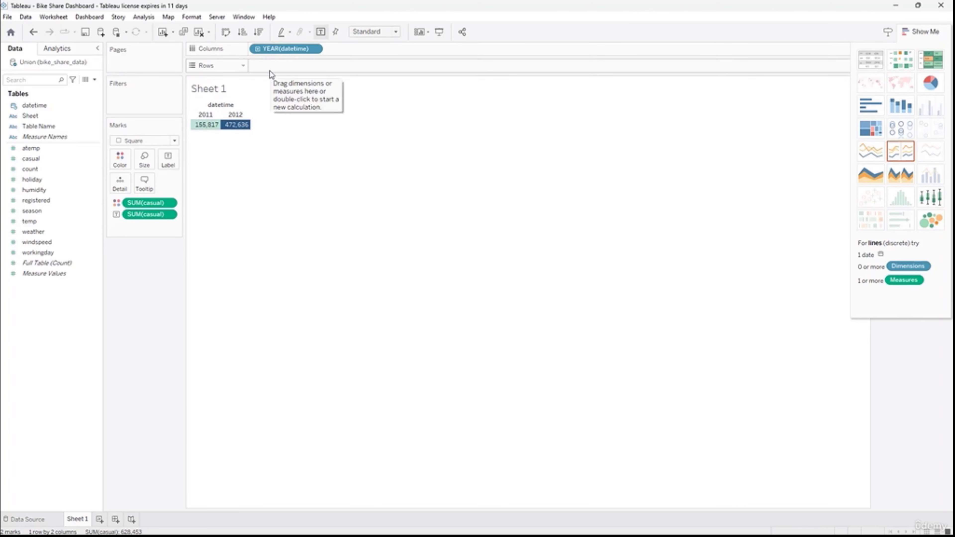
- Display the yearly casual figures as a text table and change the aggregation of casual from Sum to Average
{"action": "left_click", "coordinate": [873, 64]}
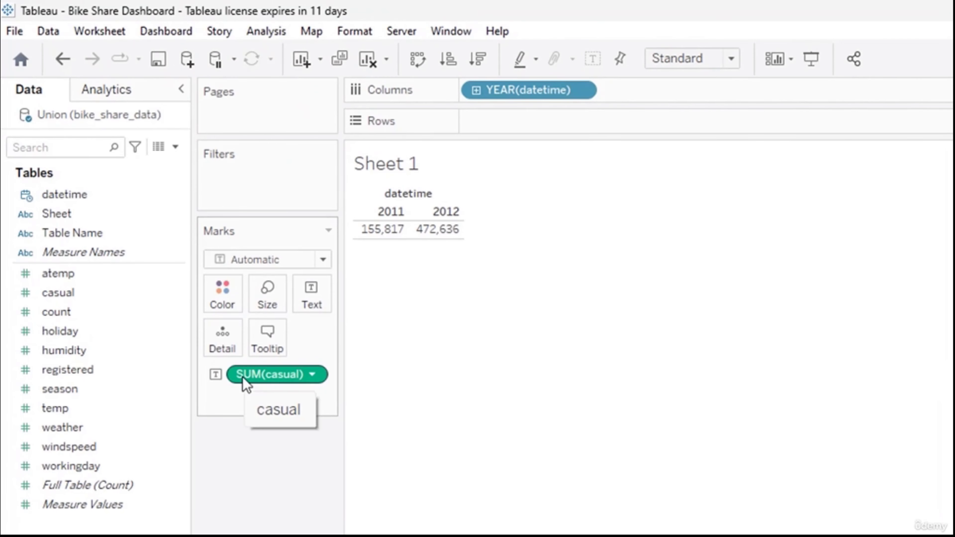
{"action": "left_click", "coordinate": [312, 374]}
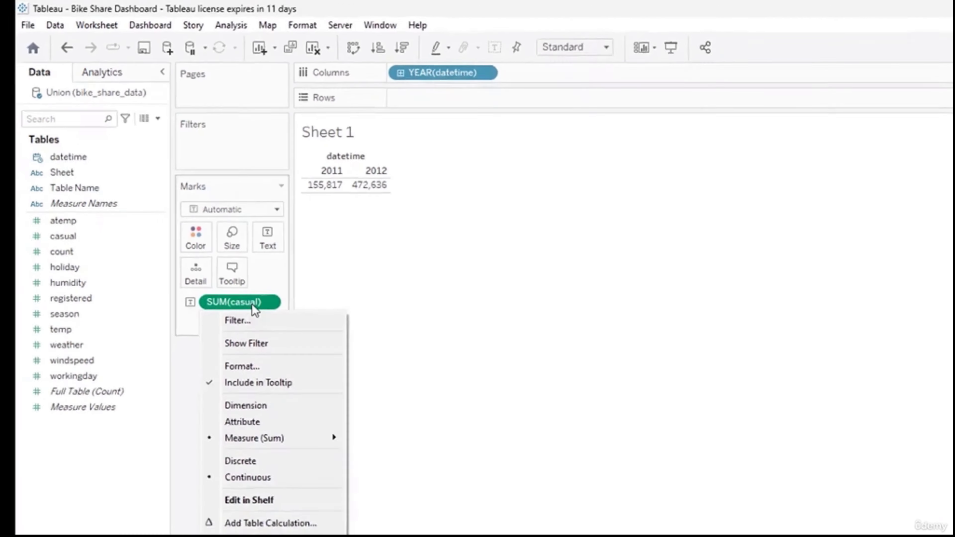
{"action": "mouse_move", "coordinate": [249, 438]}
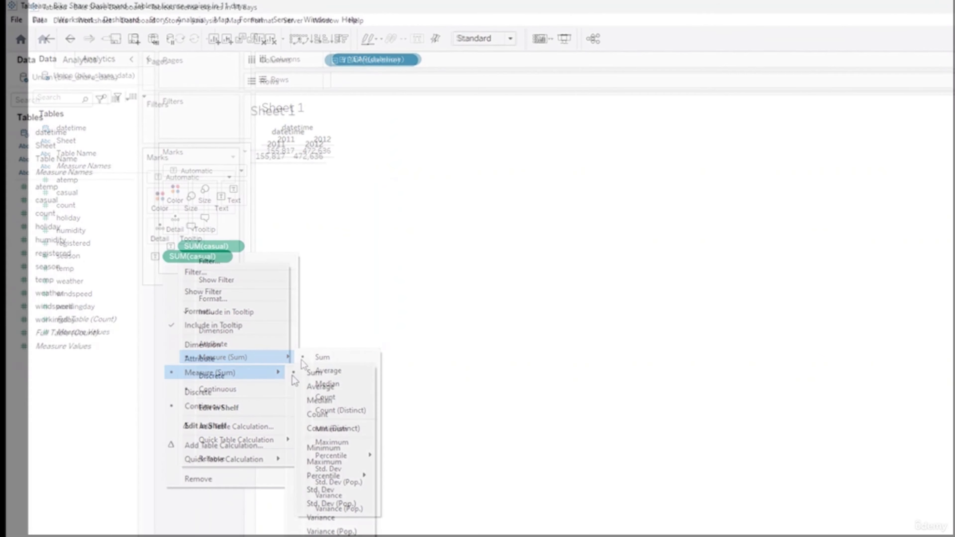
{"action": "left_click", "coordinate": [319, 388]}
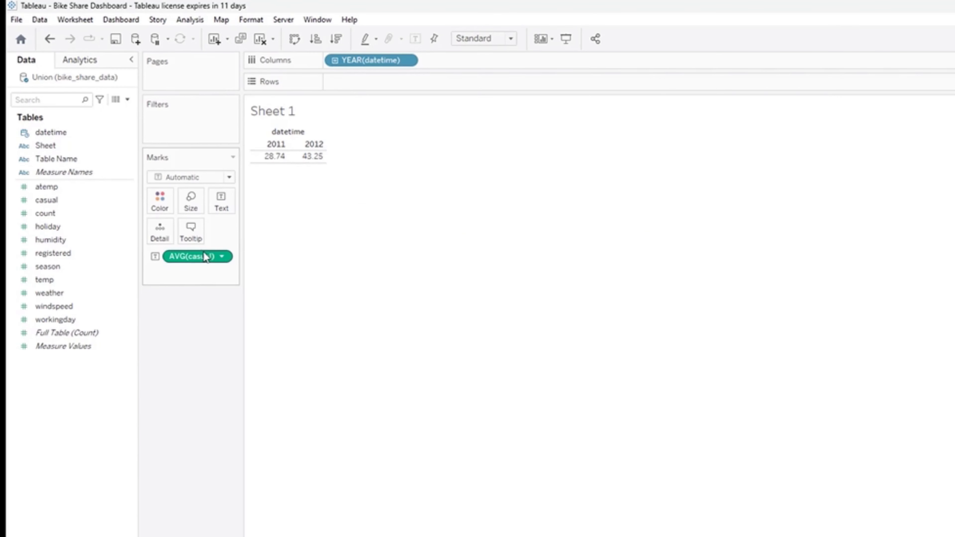
- Try the yearly average of casual as horizontal bars and as packed bubbles, ending back on a text table
{"action": "left_click", "coordinate": [921, 111]}
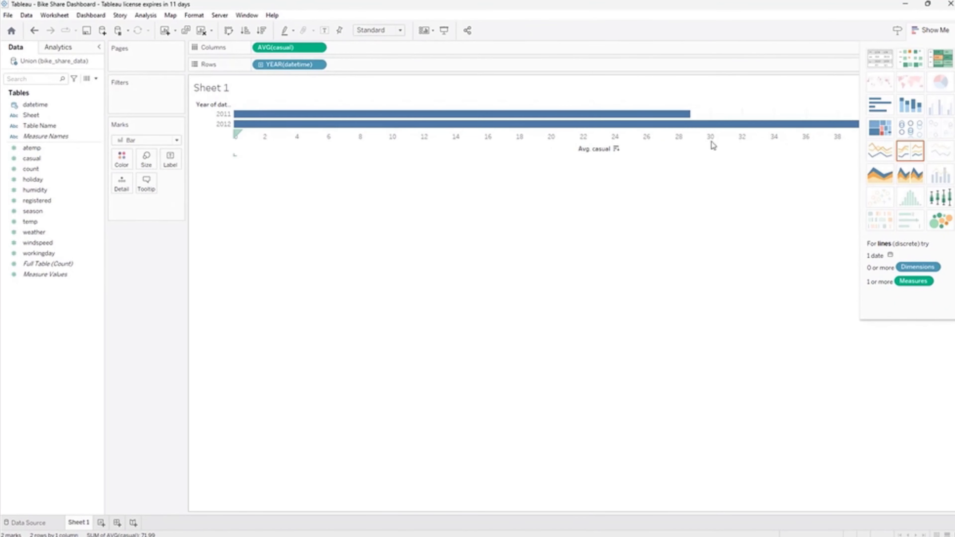
{"action": "left_click", "coordinate": [878, 60]}
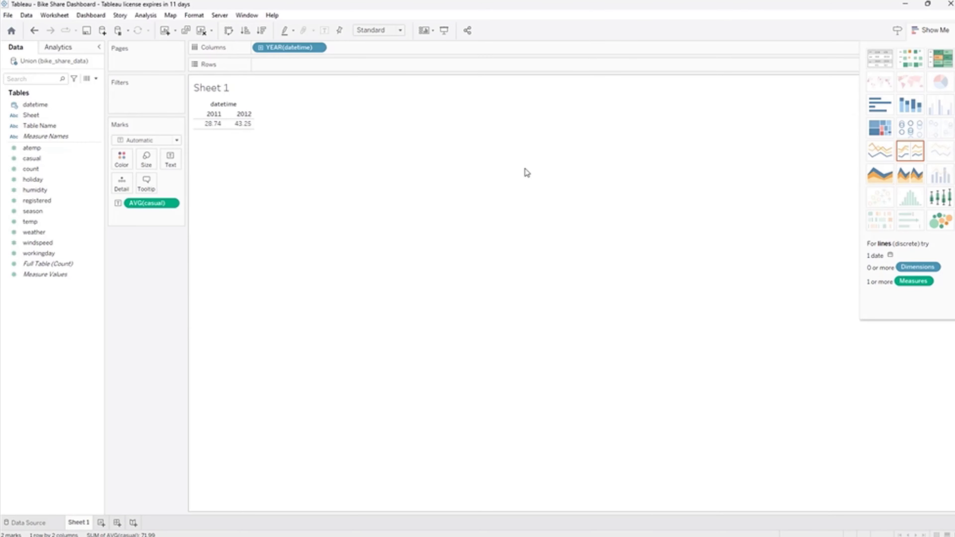
{"action": "left_click", "coordinate": [941, 220]}
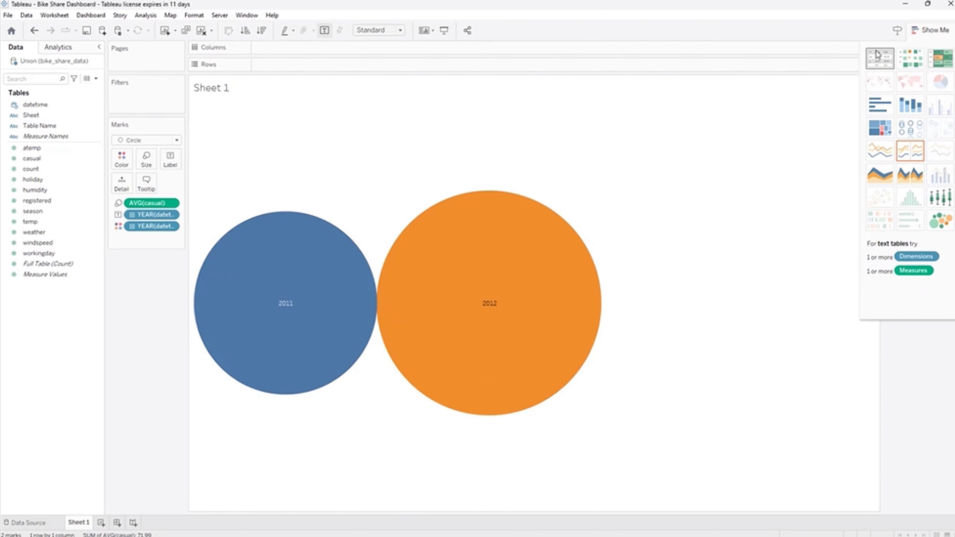
{"action": "left_click", "coordinate": [879, 58]}
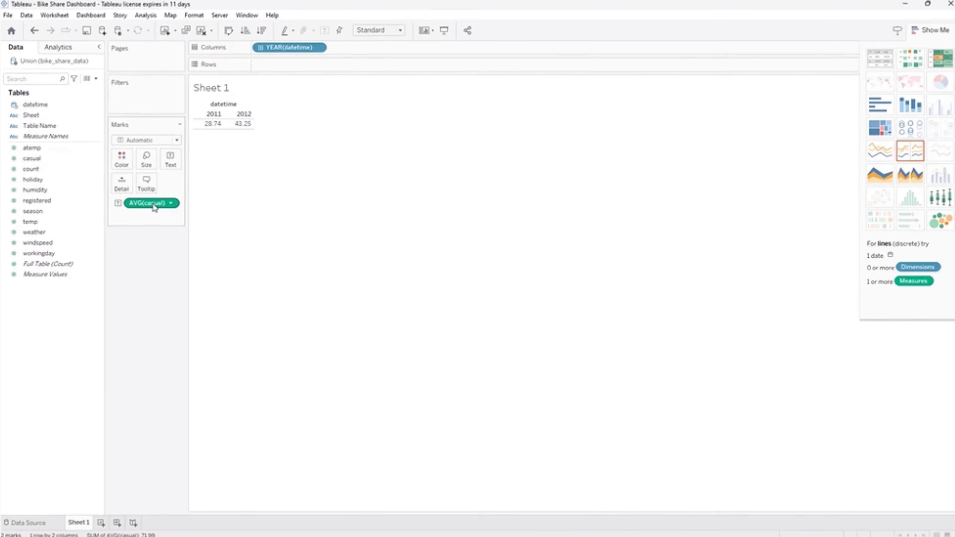
- Move AVG(casual) to Rows and expand datetime on Columns through quarter and month down to day
{"action": "left_click_drag", "start_coordinate": [154, 206], "coordinate": [301, 70]}
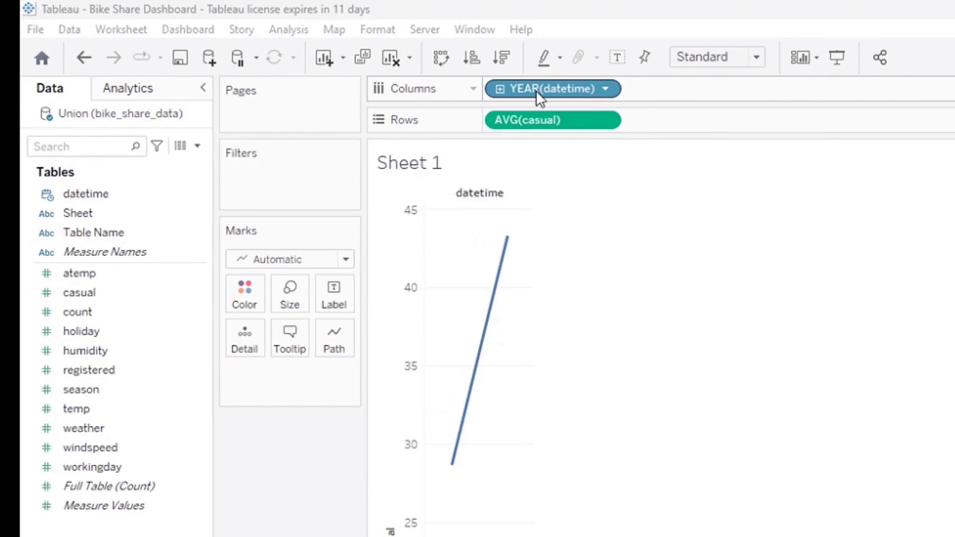
{"action": "left_click", "coordinate": [500, 90]}
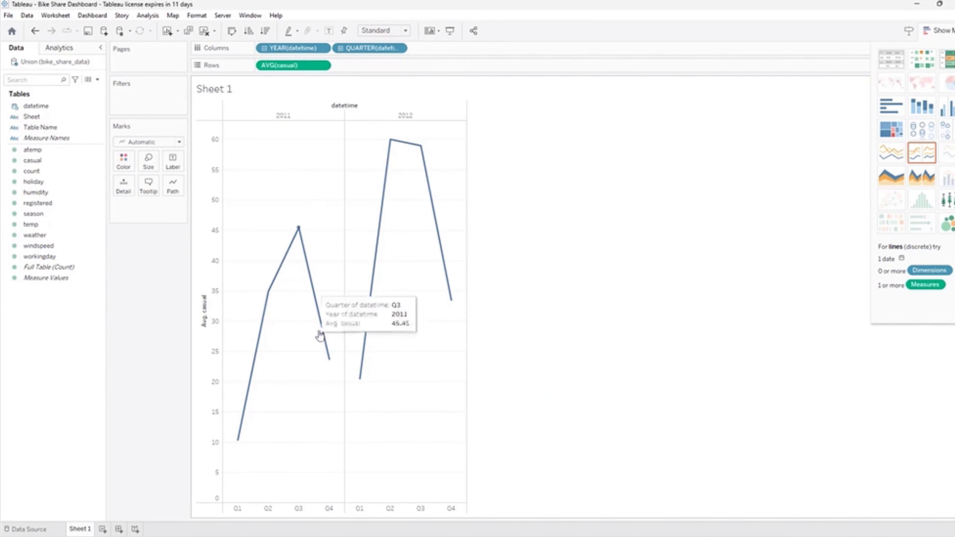
{"action": "left_click", "coordinate": [339, 48]}
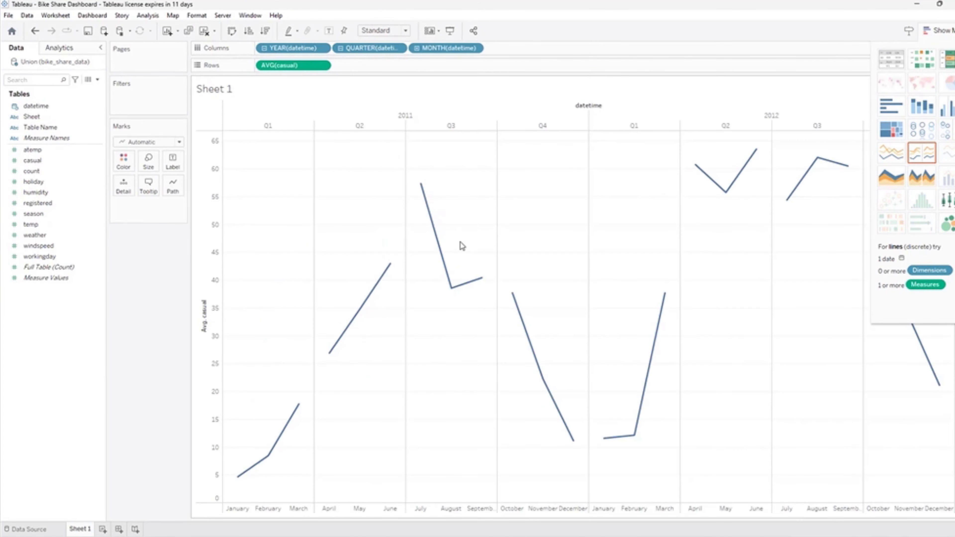
{"action": "left_click", "coordinate": [416, 48]}
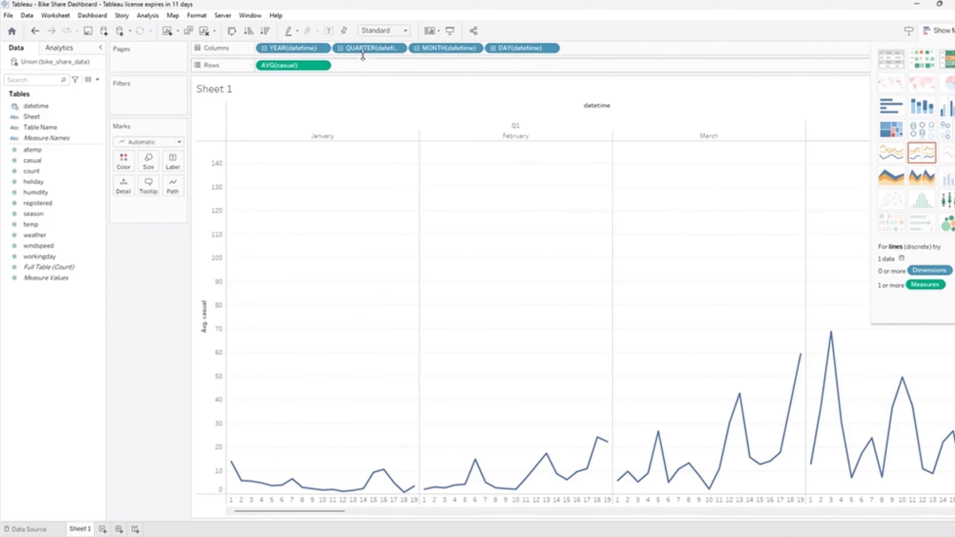
- Try coloring the lines by quarter with only year and day on Columns, and remove the quarter coloring
{"action": "left_click_drag", "start_coordinate": [363, 49], "coordinate": [352, 154]}
{"action": "left_click_drag", "start_coordinate": [434, 49], "coordinate": [120, 235]}
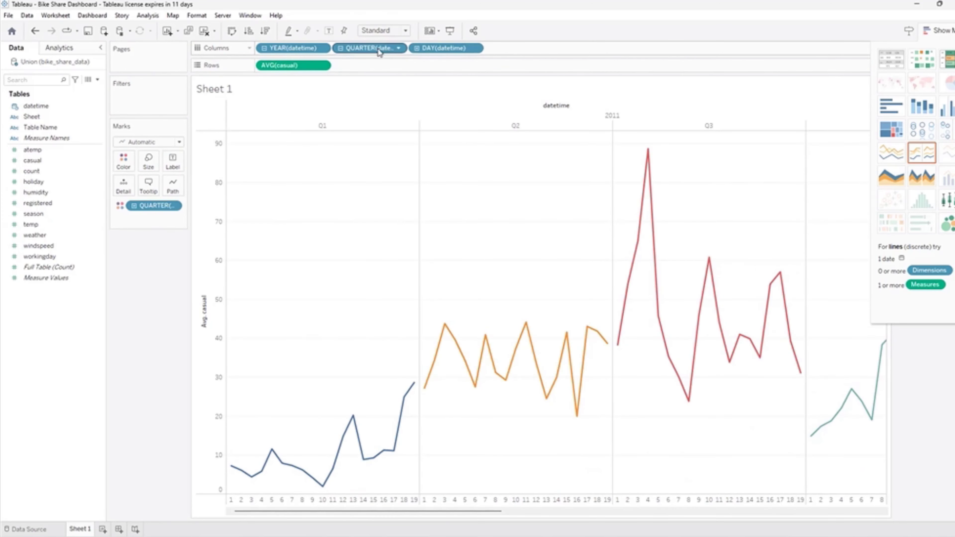
{"action": "left_click_drag", "start_coordinate": [377, 48], "coordinate": [187, 279]}
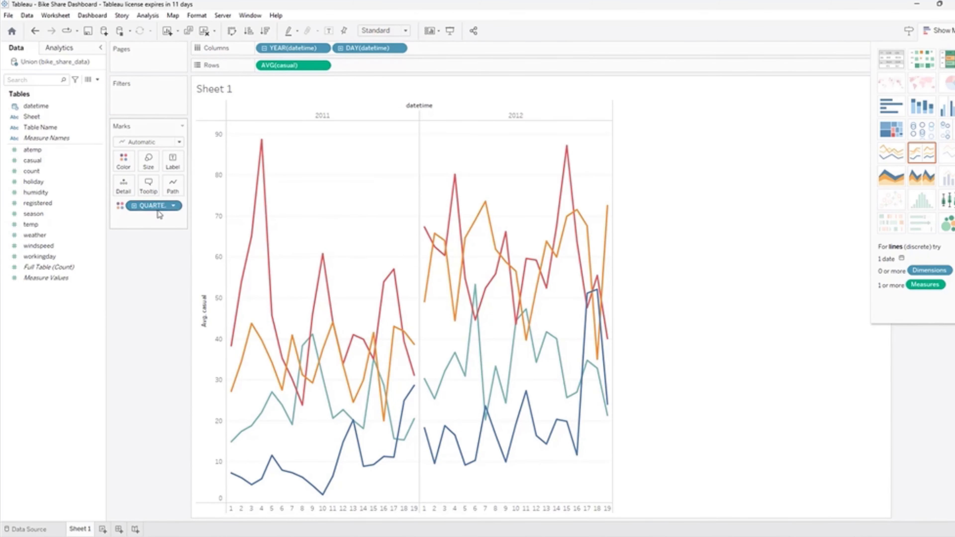
{"action": "left_click_drag", "start_coordinate": [152, 212], "coordinate": [157, 319]}
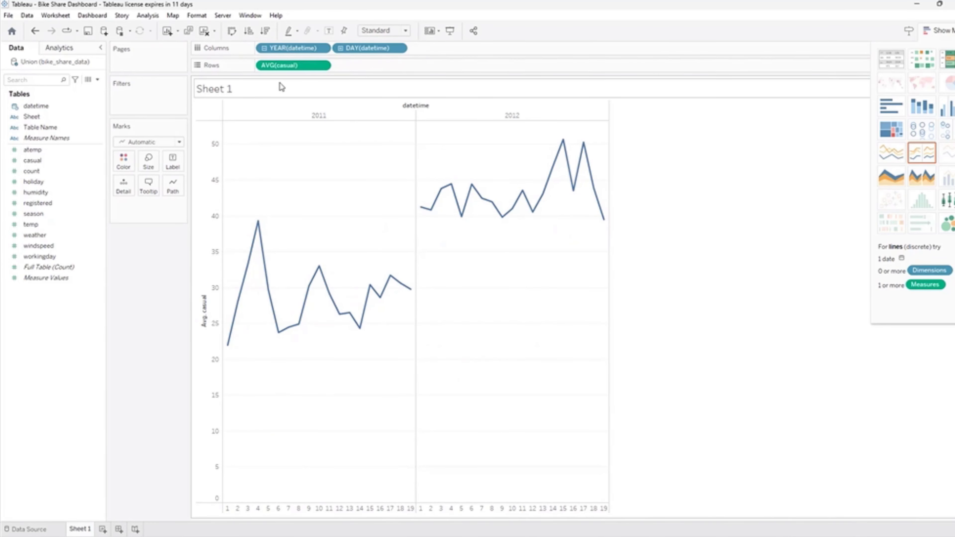
- Plot average casual by day alone and by hour alone, and clear the remaining date level from Columns
{"action": "left_click_drag", "start_coordinate": [290, 48], "coordinate": [170, 295]}
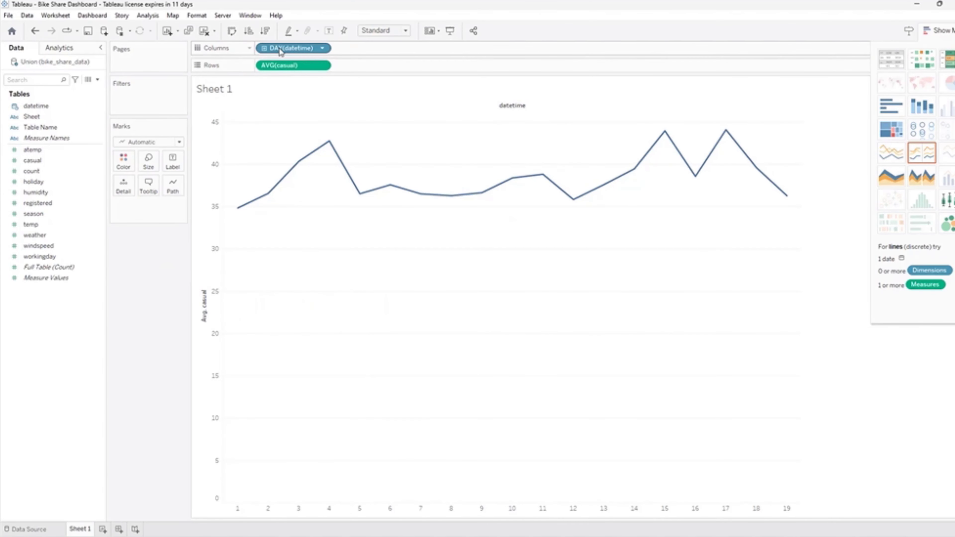
{"action": "left_click", "coordinate": [263, 49]}
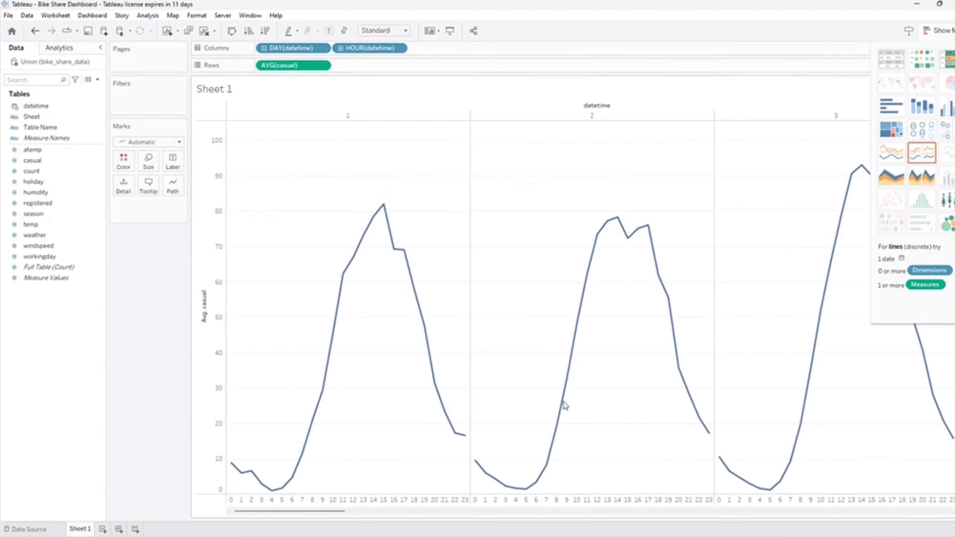
{"action": "left_click_drag", "start_coordinate": [290, 48], "coordinate": [154, 264]}
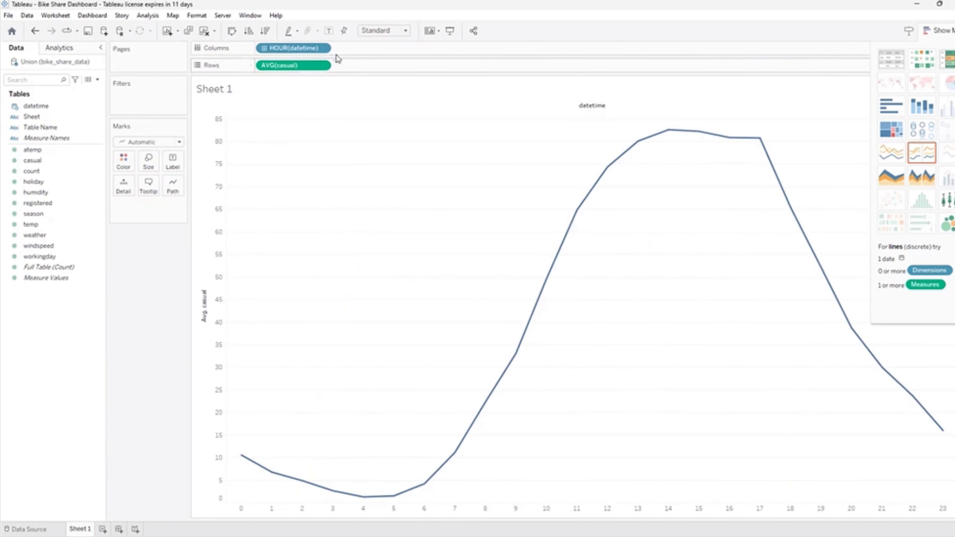
{"action": "left_click_drag", "start_coordinate": [298, 47], "coordinate": [171, 260]}
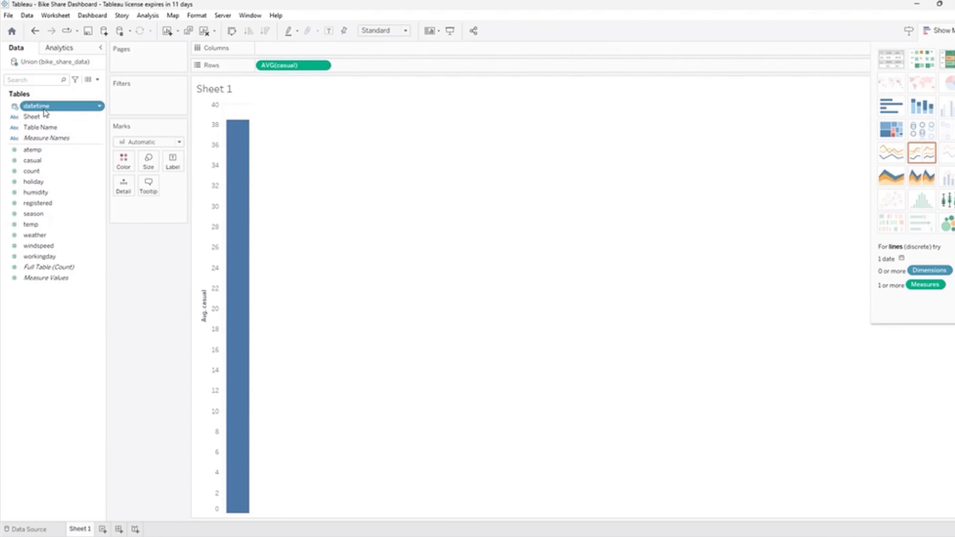
- Add datetime back to the view and plot average casual as a continuous line chart by quarter
{"action": "double_click", "coordinate": [36, 105]}
{"action": "mouse_move", "coordinate": [269, 148]}
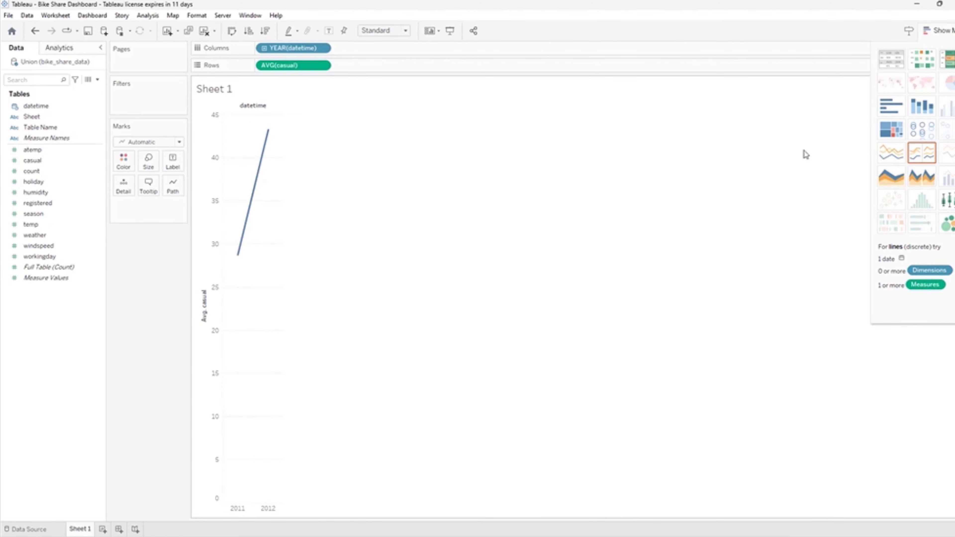
{"action": "left_click", "coordinate": [886, 157]}
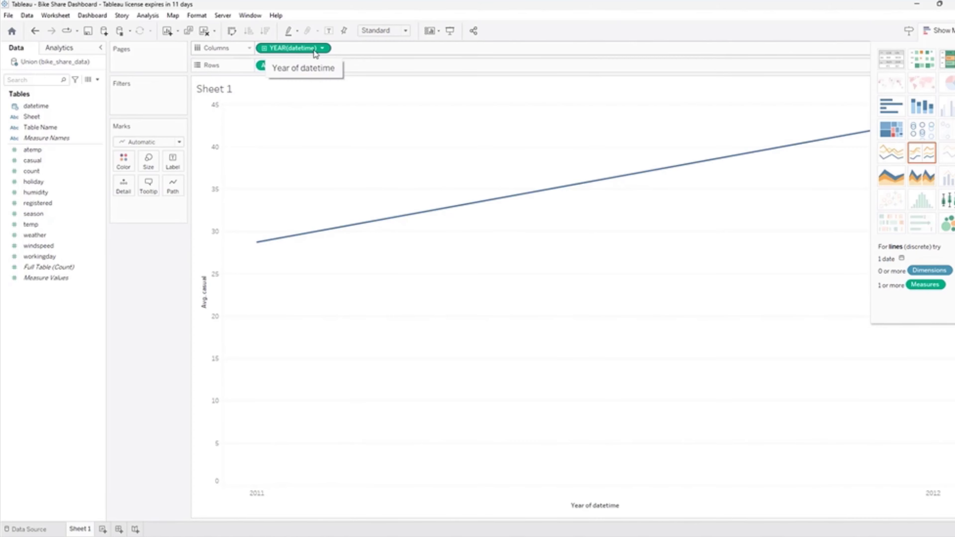
{"action": "left_click", "coordinate": [262, 48]}
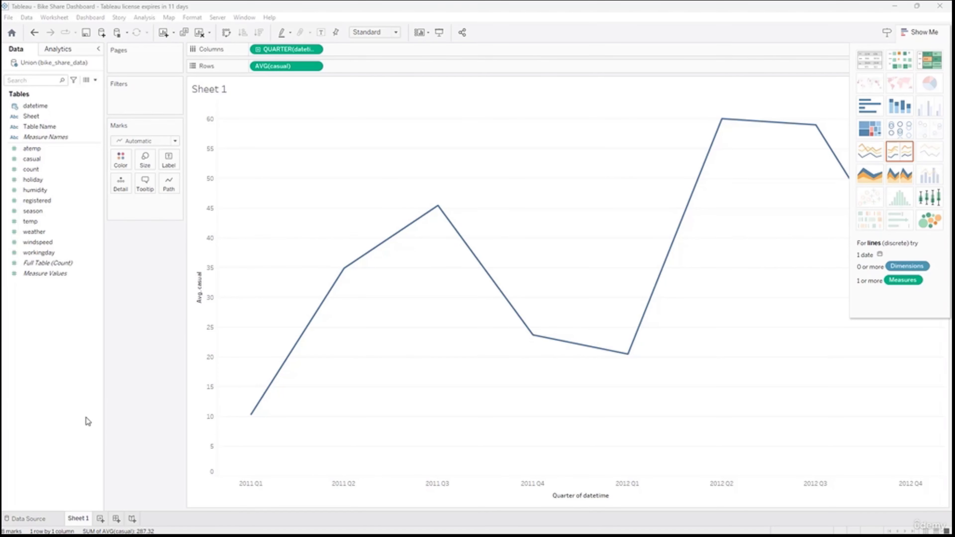
- Review the holiday column in the data source's Full Table and connect the text file US Holiday Dates (2004-2021)
{"action": "left_click", "coordinate": [30, 518]}
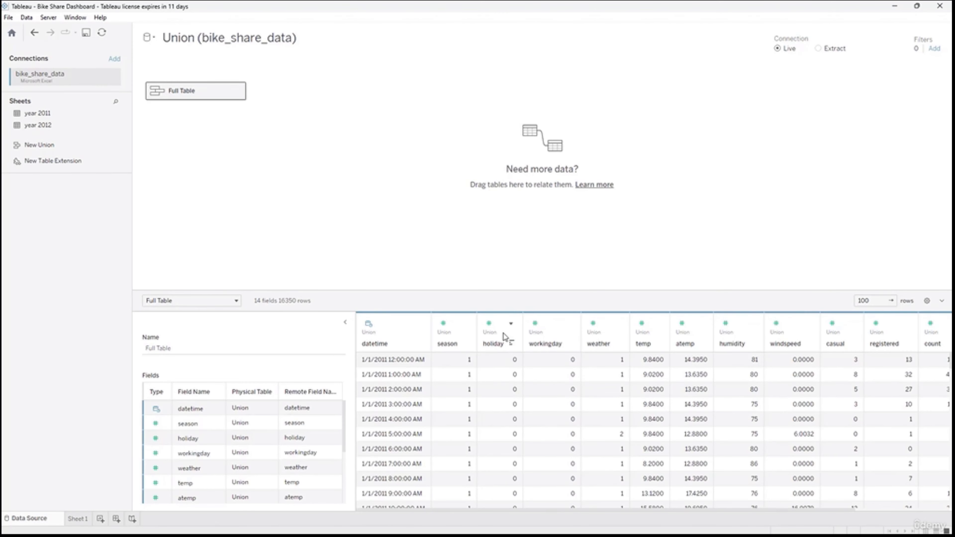
{"action": "scroll", "coordinate": [513, 393], "scroll_direction": "down", "scroll_amount": 15}
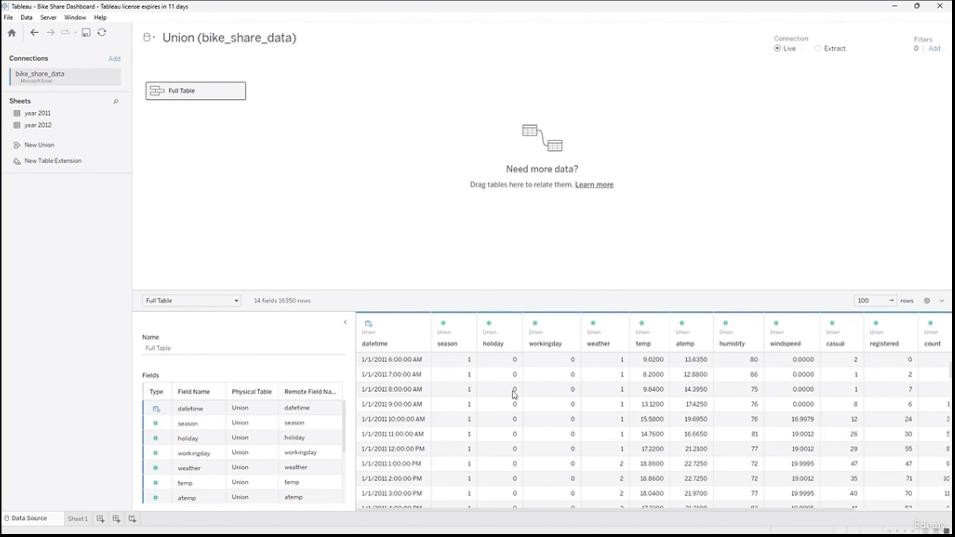
{"action": "scroll", "coordinate": [513, 418], "scroll_direction": "down", "scroll_amount": 10}
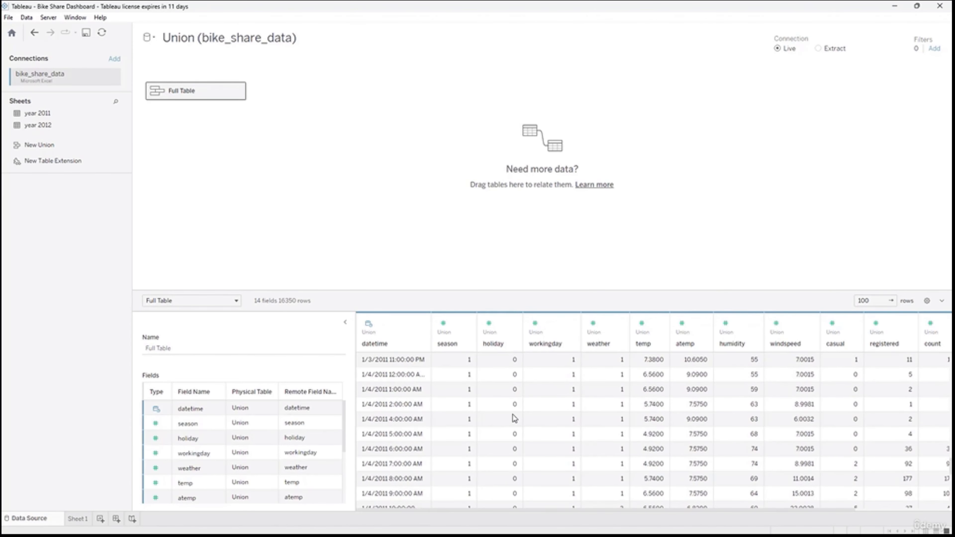
{"action": "scroll", "coordinate": [515, 418], "scroll_direction": "up", "scroll_amount": 15}
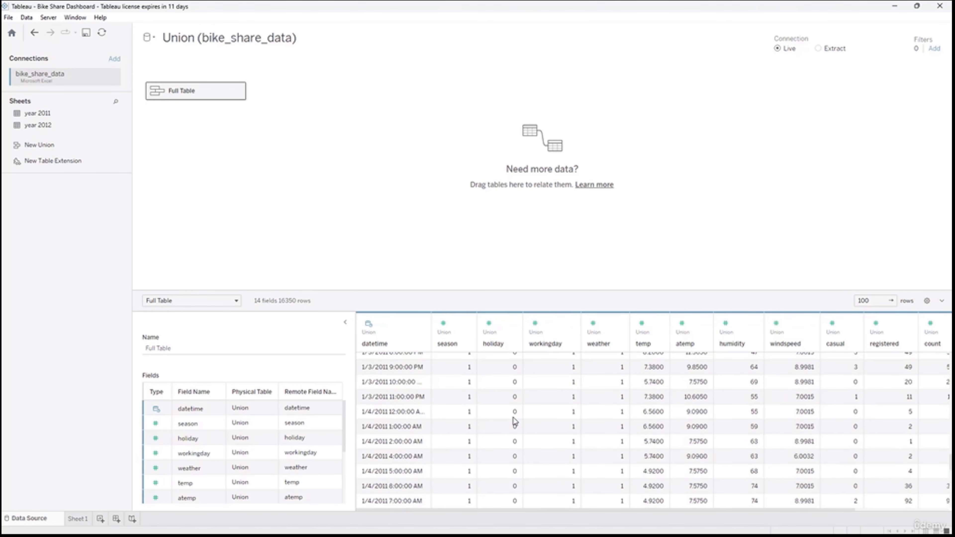
{"action": "scroll", "coordinate": [515, 424], "scroll_direction": "up", "scroll_amount": 12}
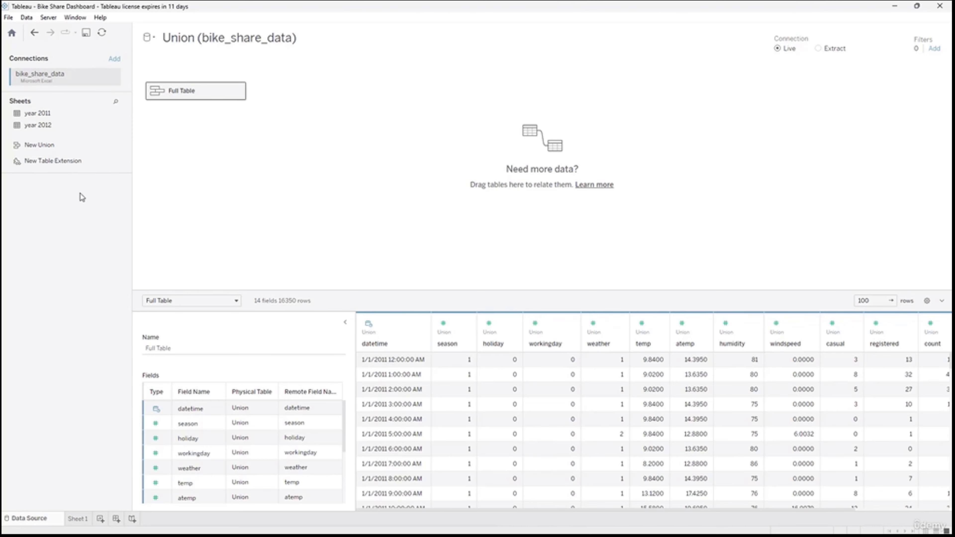
{"action": "left_click", "coordinate": [113, 59]}
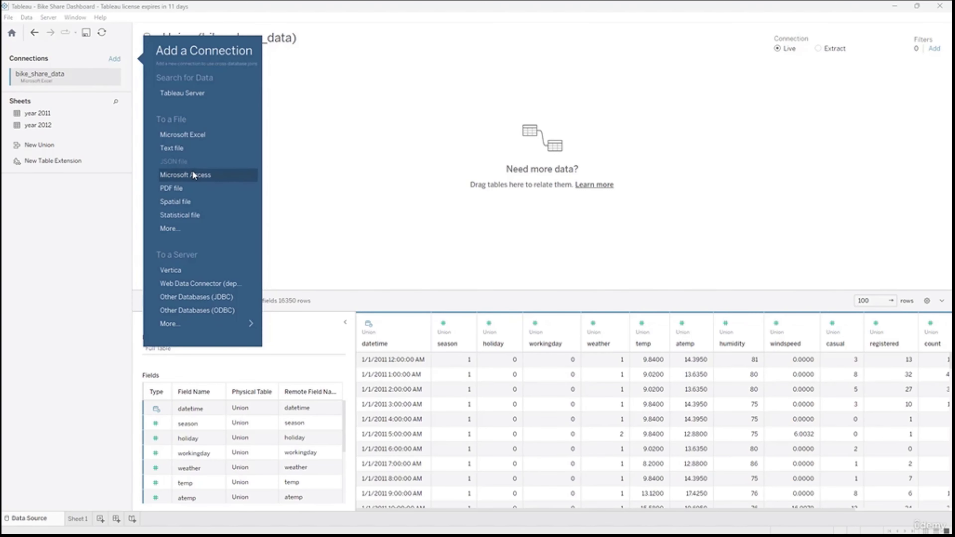
{"action": "mouse_move", "coordinate": [227, 158]}
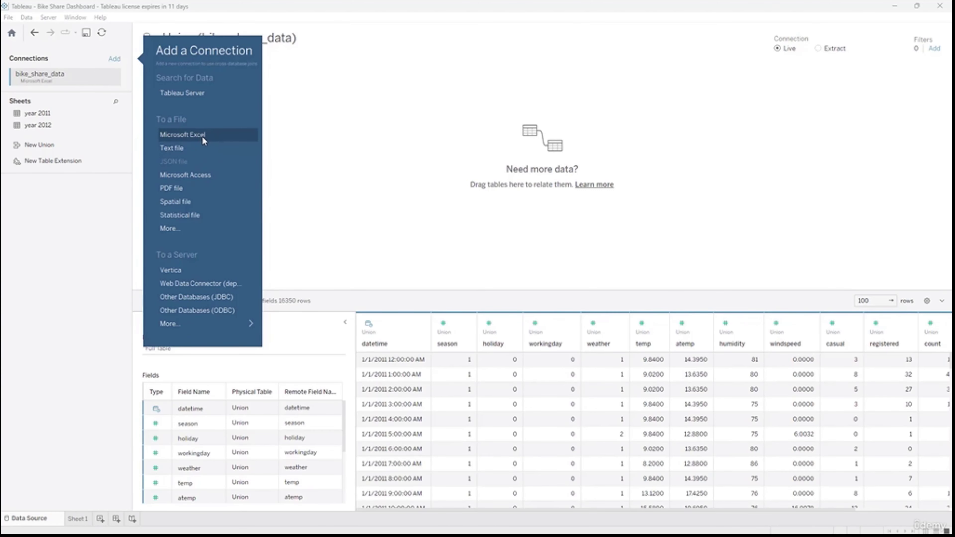
{"action": "left_click", "coordinate": [202, 150]}
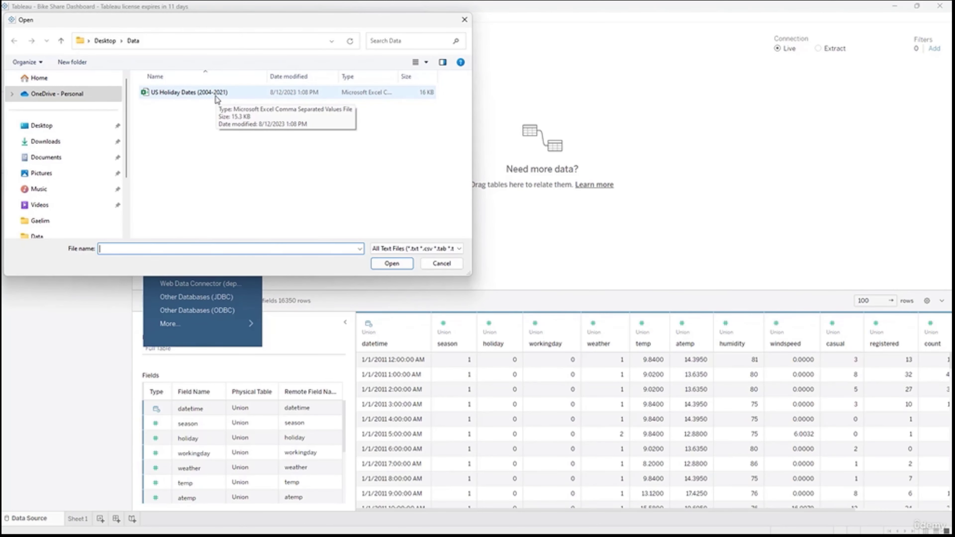
{"action": "double_click", "coordinate": [192, 94]}
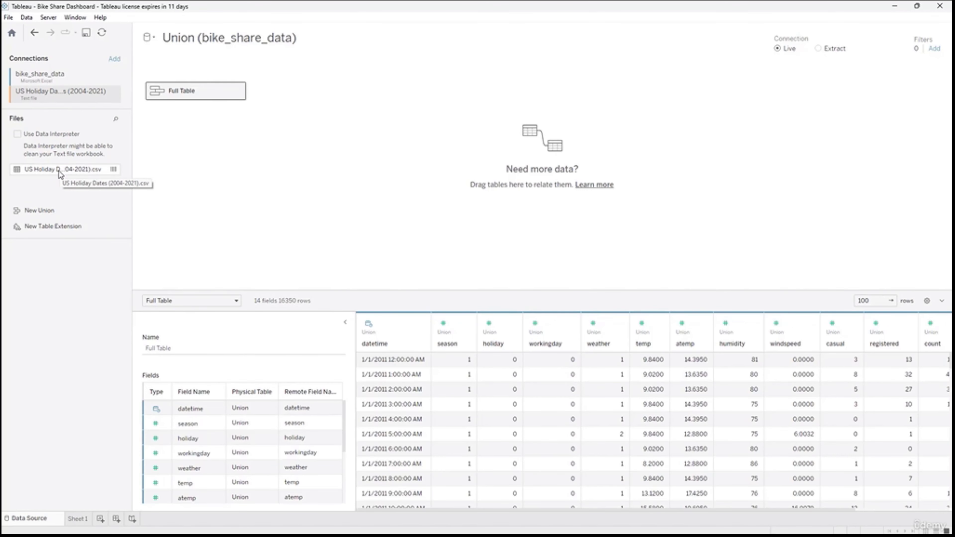
- Try relating the US Holiday Dates (2004-2021).csv table to Full Table, and remove it from the canvas
{"action": "left_click_drag", "start_coordinate": [35, 171], "coordinate": [250, 225]}
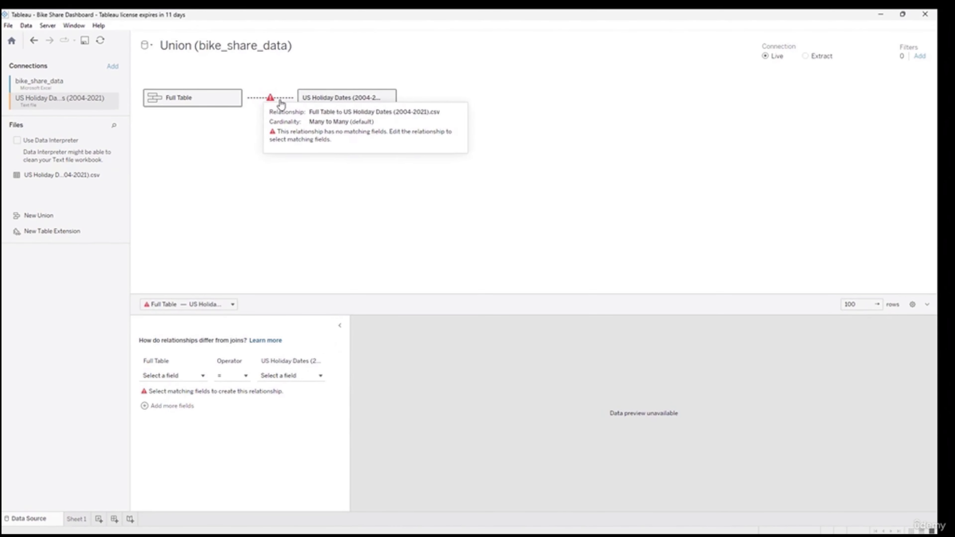
{"action": "left_click_drag", "start_coordinate": [343, 98], "coordinate": [15, 308]}
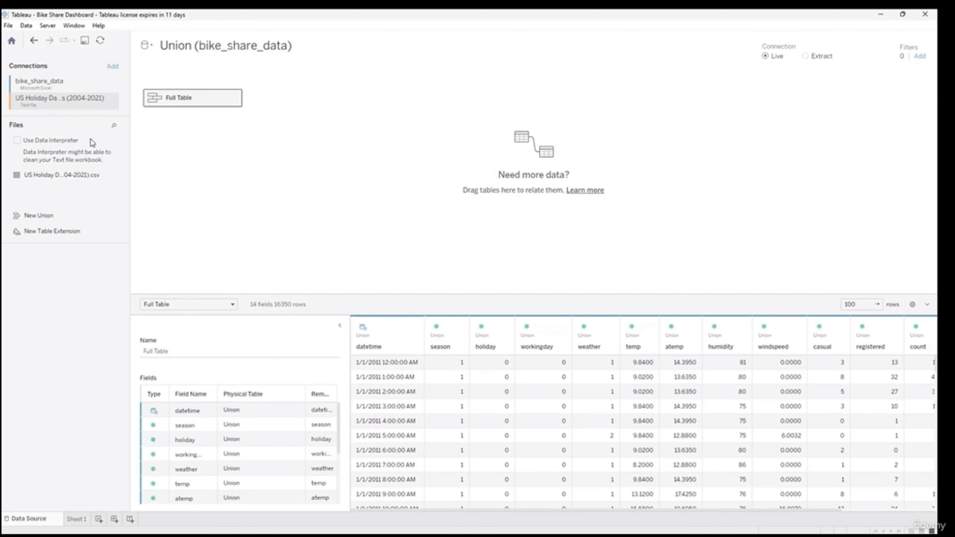
- Examine the rows and columns of US Holiday Dates (2004-2021).csv, from Date and Holiday through to Year
{"action": "mouse_move", "coordinate": [112, 175]}
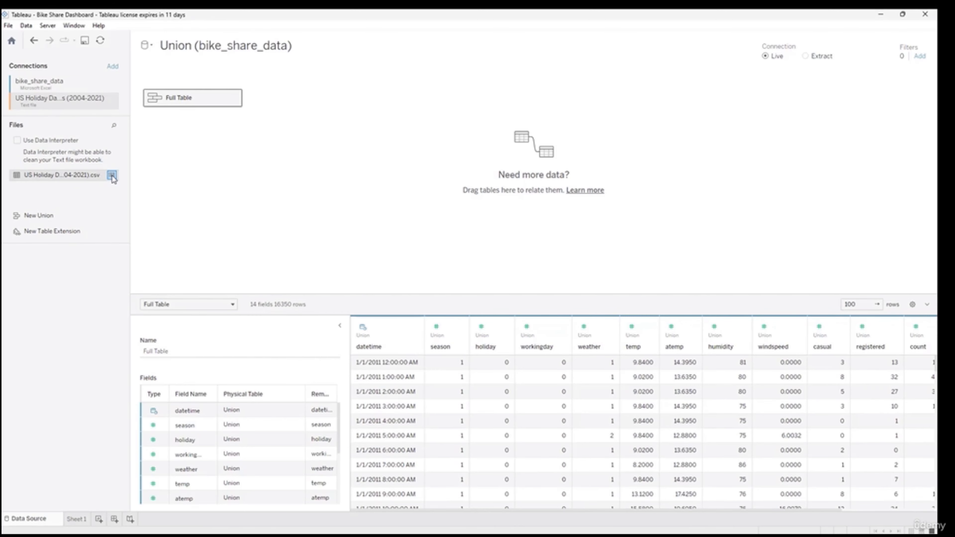
{"action": "left_click", "coordinate": [111, 175]}
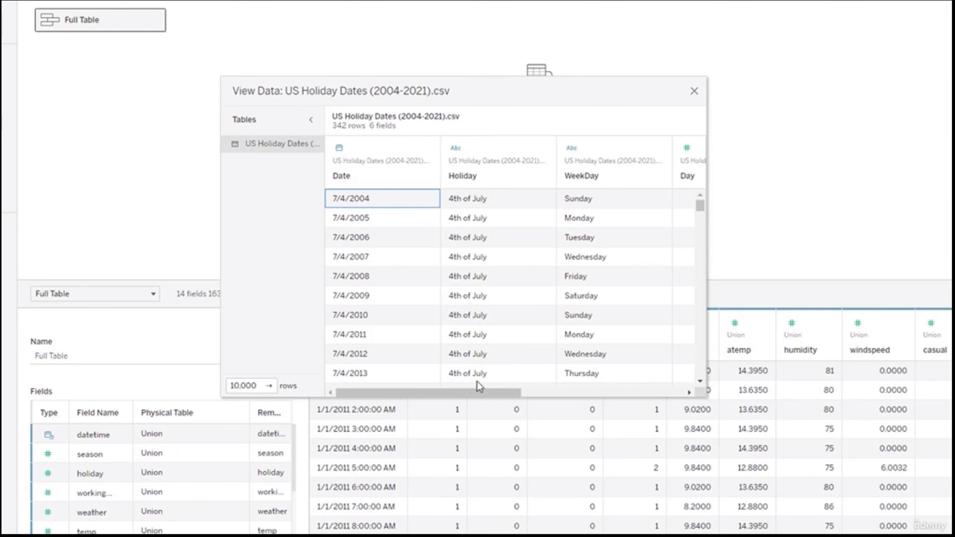
{"action": "left_click_drag", "start_coordinate": [476, 392], "coordinate": [661, 372]}
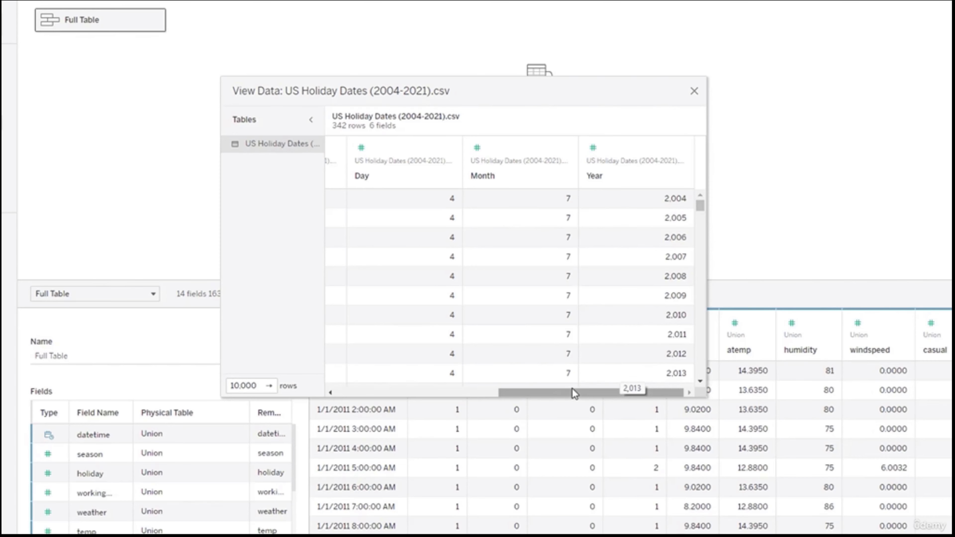
{"action": "left_click_drag", "start_coordinate": [574, 391], "coordinate": [379, 376]}
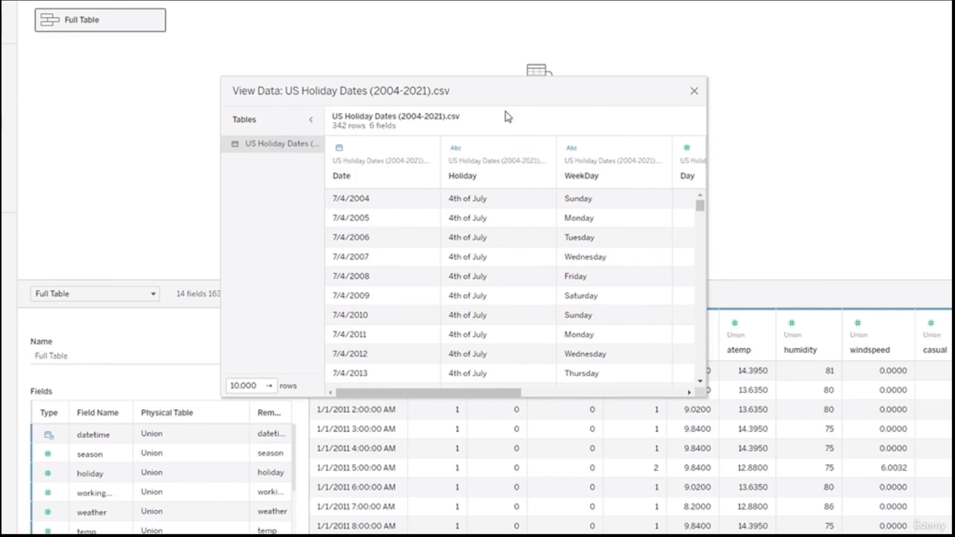
{"action": "left_click_drag", "start_coordinate": [335, 89], "coordinate": [188, 85]}
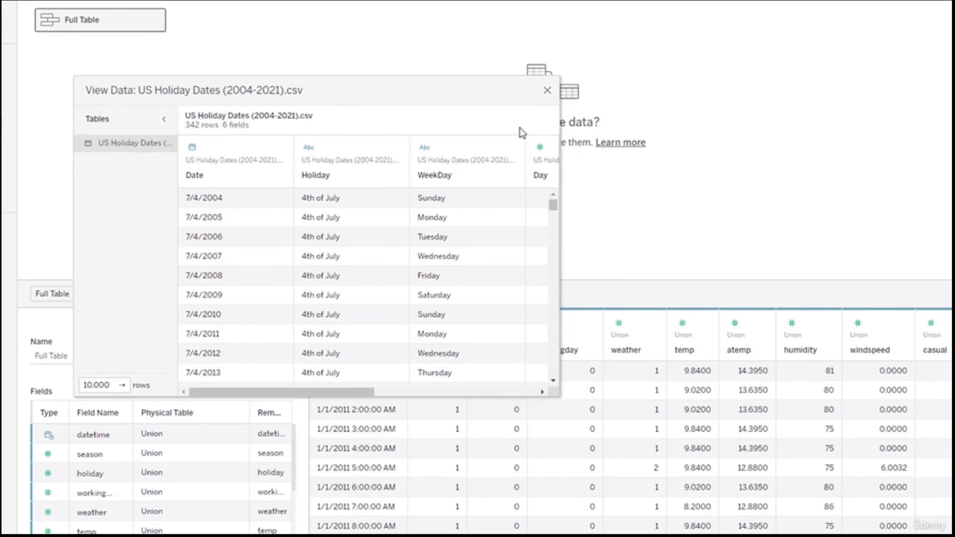
{"action": "left_click", "coordinate": [548, 91]}
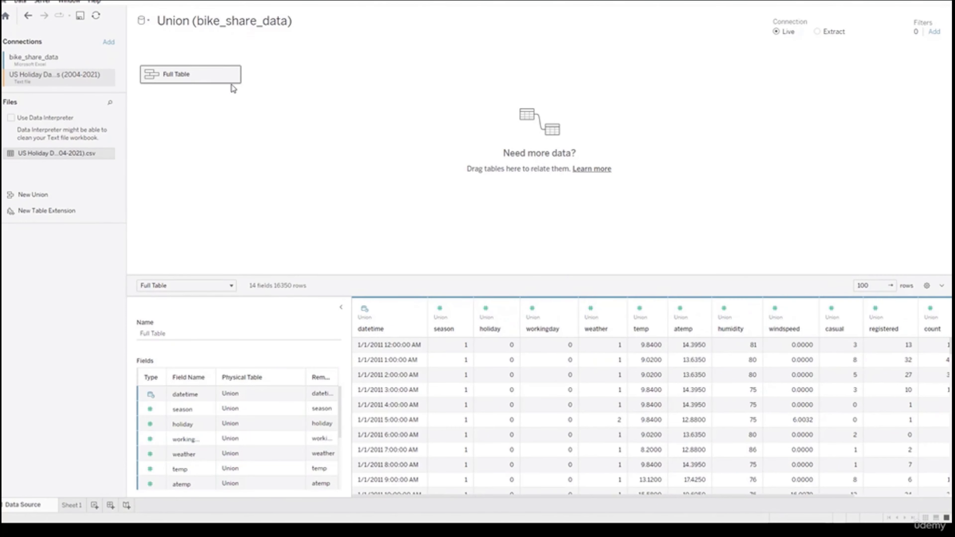
- Open Full Table's physical tables and join US Holiday Dates (2004-2021).csv to Union, matching datetime to Date
{"action": "left_click", "coordinate": [232, 76]}
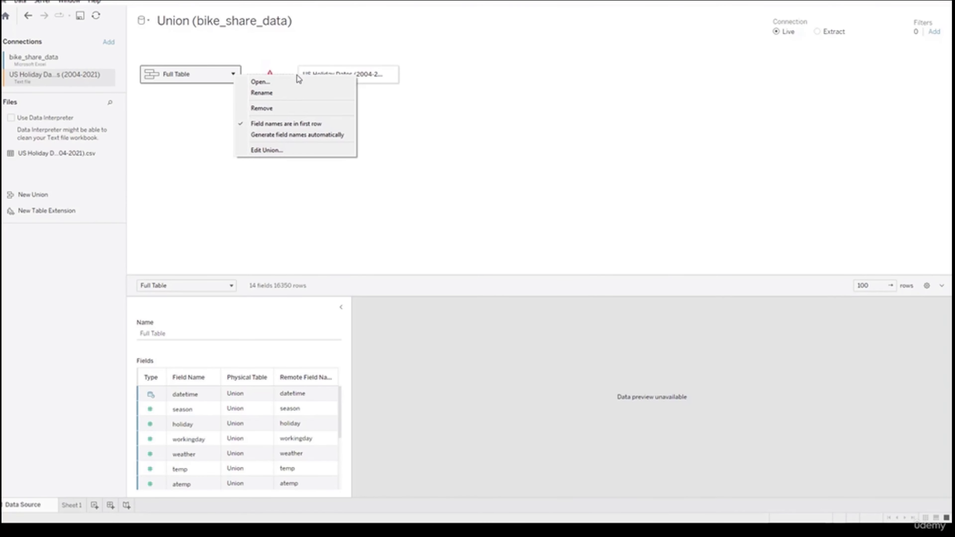
{"action": "left_click", "coordinate": [259, 81]}
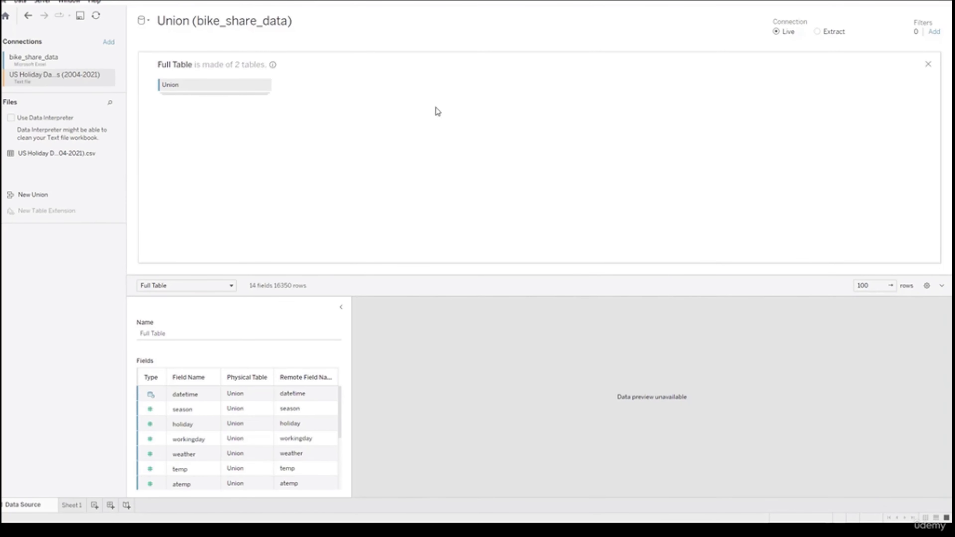
{"action": "left_click_drag", "start_coordinate": [62, 157], "coordinate": [190, 121]}
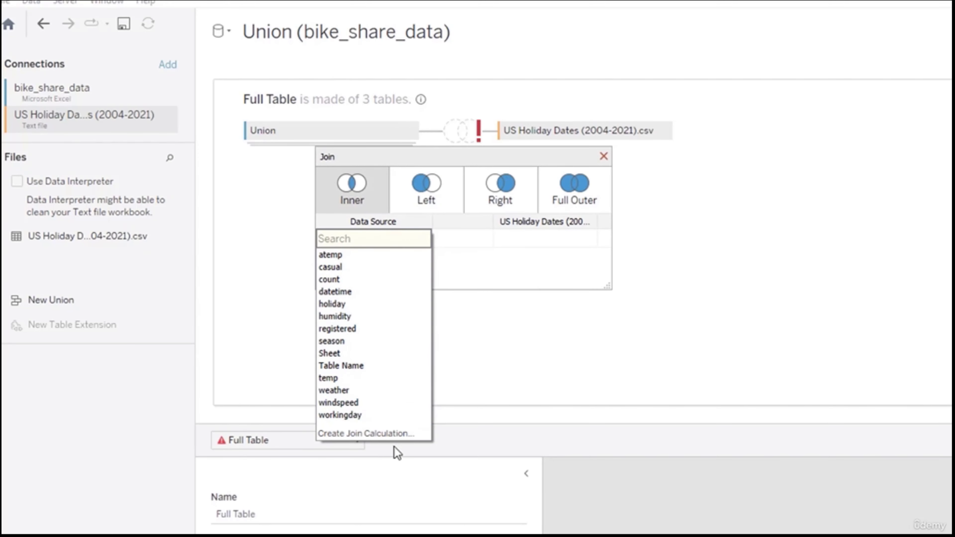
{"action": "left_click", "coordinate": [349, 293]}
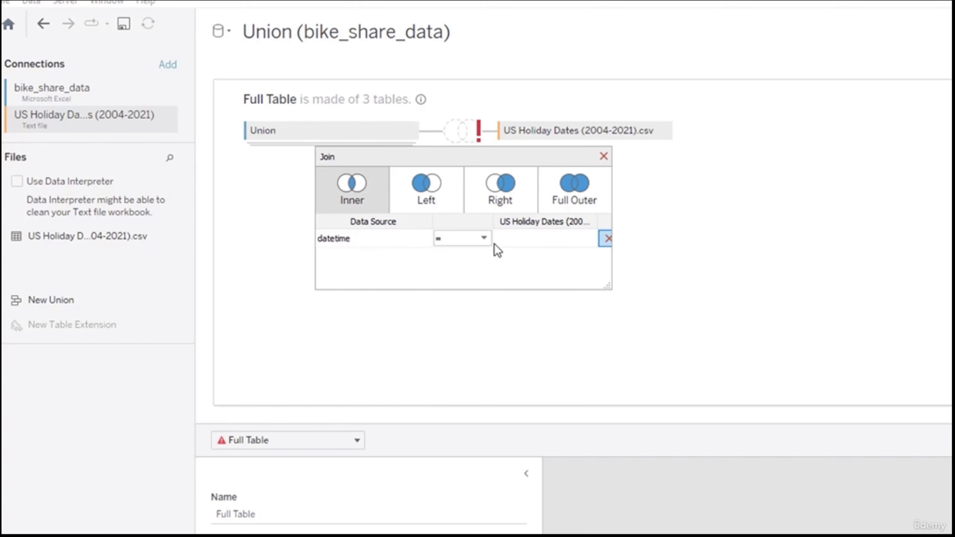
{"action": "left_click", "coordinate": [585, 238]}
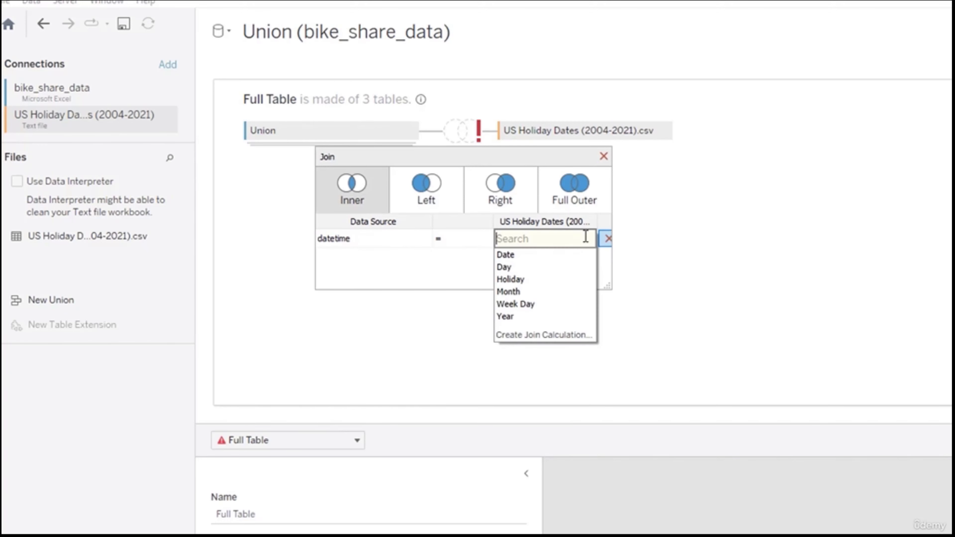
{"action": "left_click", "coordinate": [564, 254]}
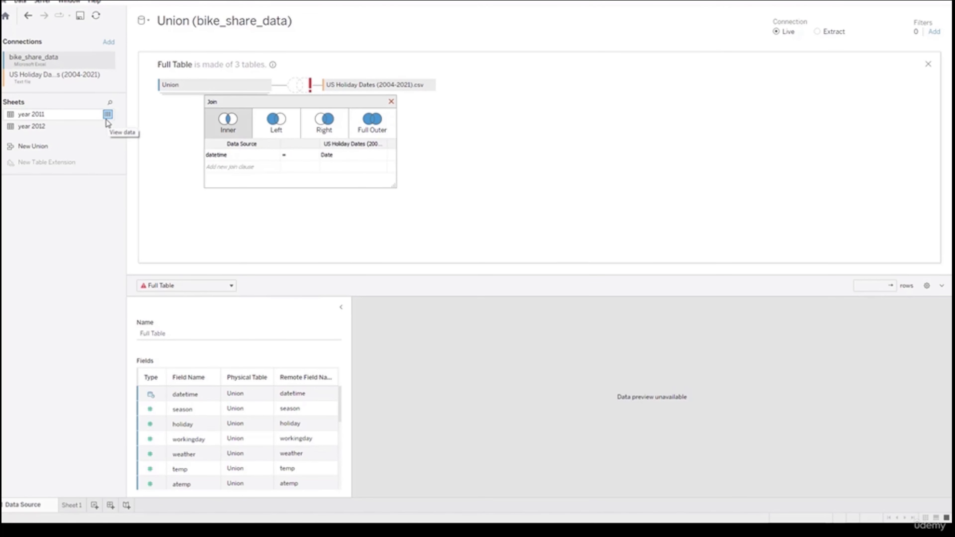
- Examine the datetime values in the year 2011 sheet's data
{"action": "left_click", "coordinate": [109, 118]}
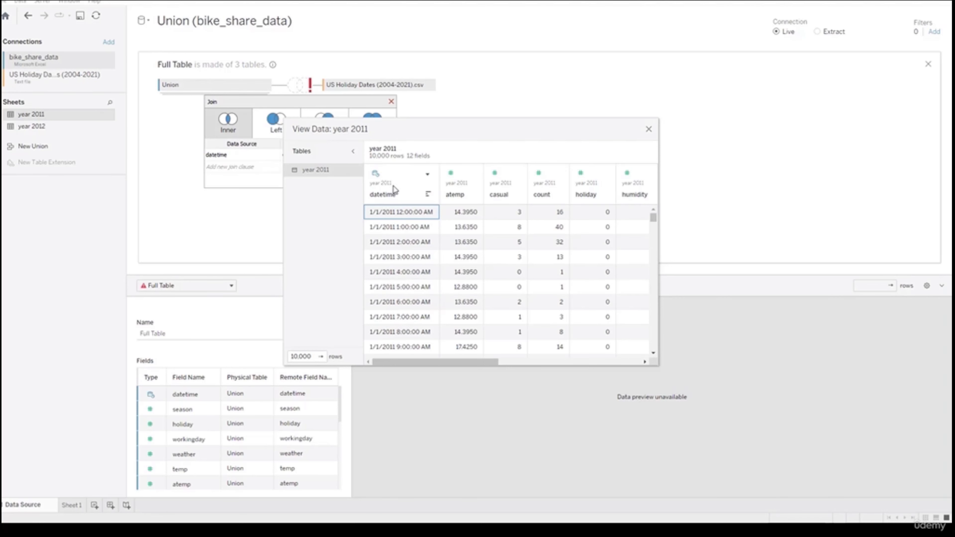
{"action": "left_click_drag", "start_coordinate": [393, 134], "coordinate": [292, 144]}
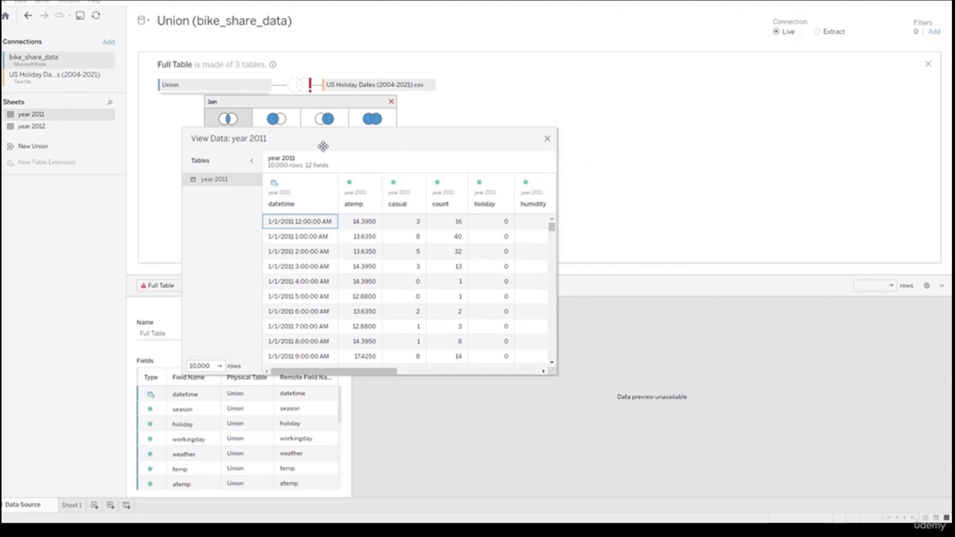
{"action": "left_click", "coordinate": [548, 139]}
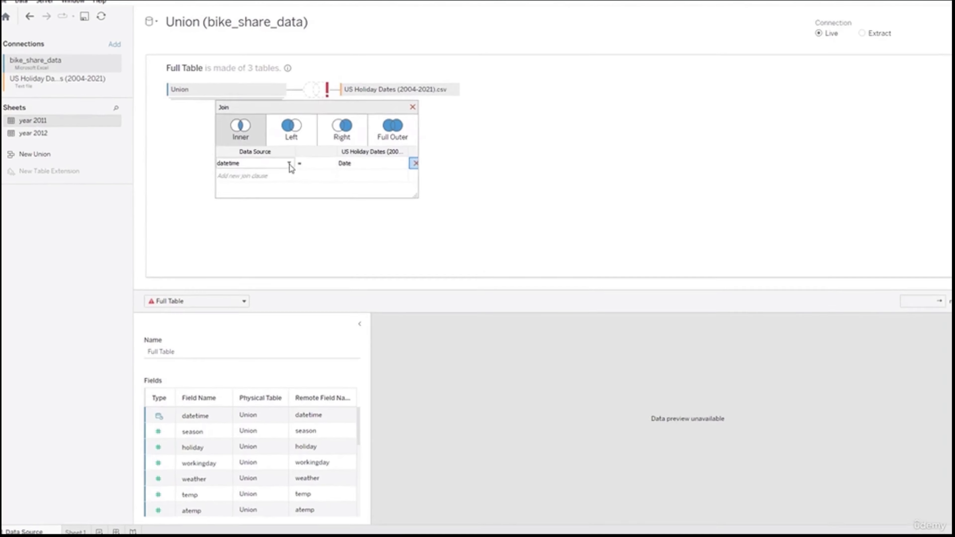
- Replace datetime in the join clause with the join calculation DATE([datetime]), matched to the holiday Date field
{"action": "left_click", "coordinate": [275, 158]}
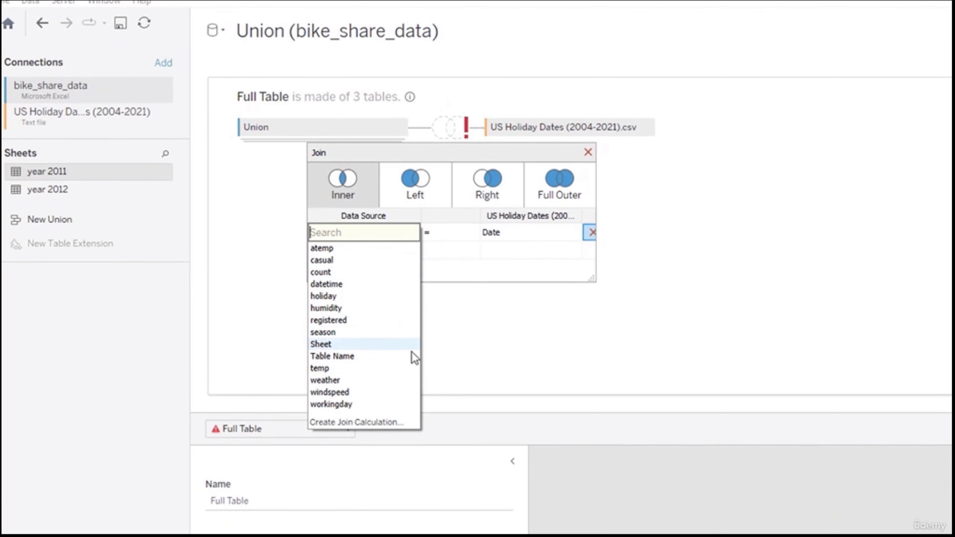
{"action": "left_click", "coordinate": [389, 423]}
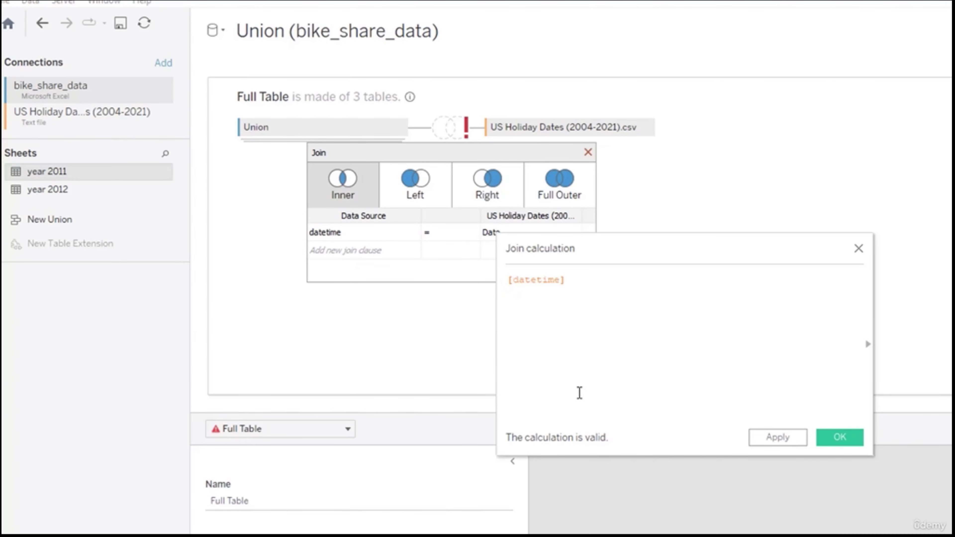
{"action": "type", "text": "Date"}
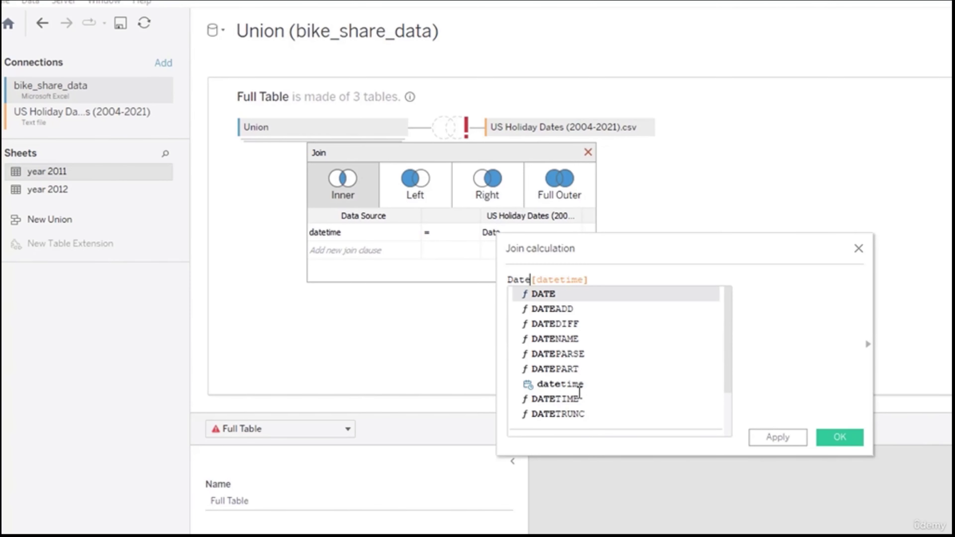
{"action": "double_click", "coordinate": [589, 295]}
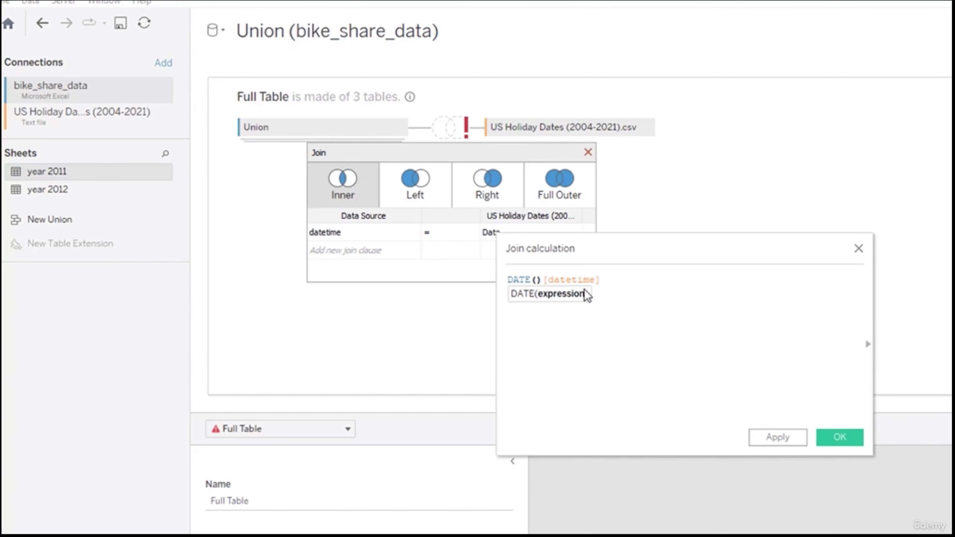
{"action": "key", "text": "Delete"}
{"action": "left_click", "coordinate": [677, 280]}
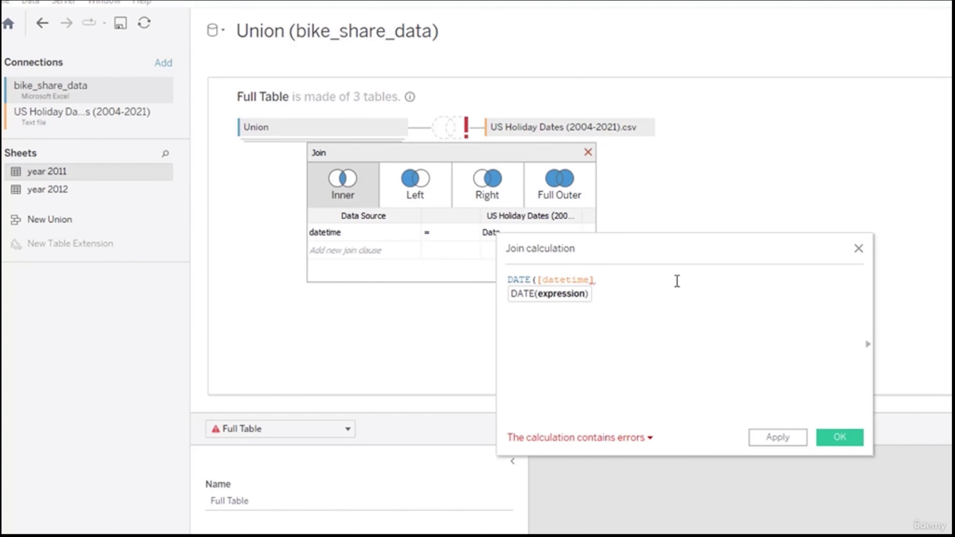
{"action": "type", "text": ")"}
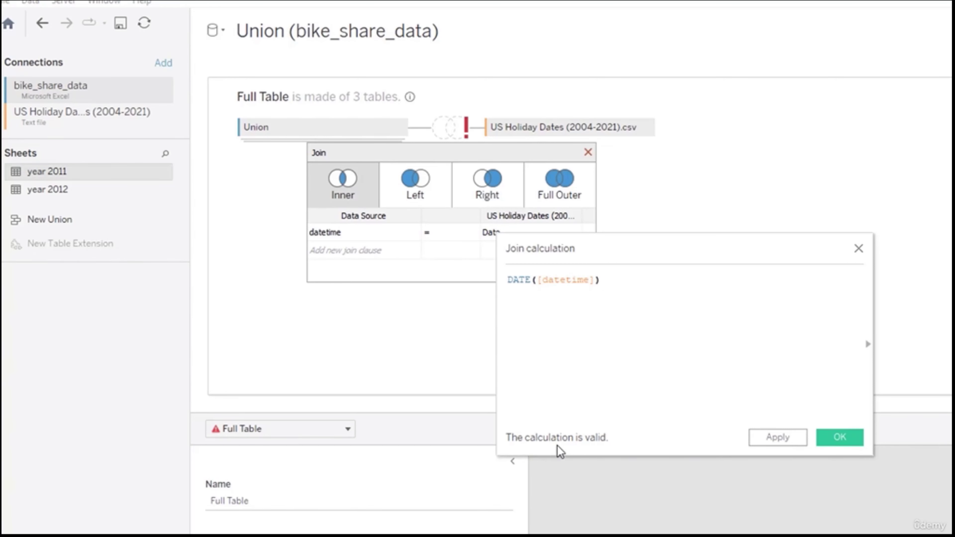
{"action": "left_click", "coordinate": [776, 438]}
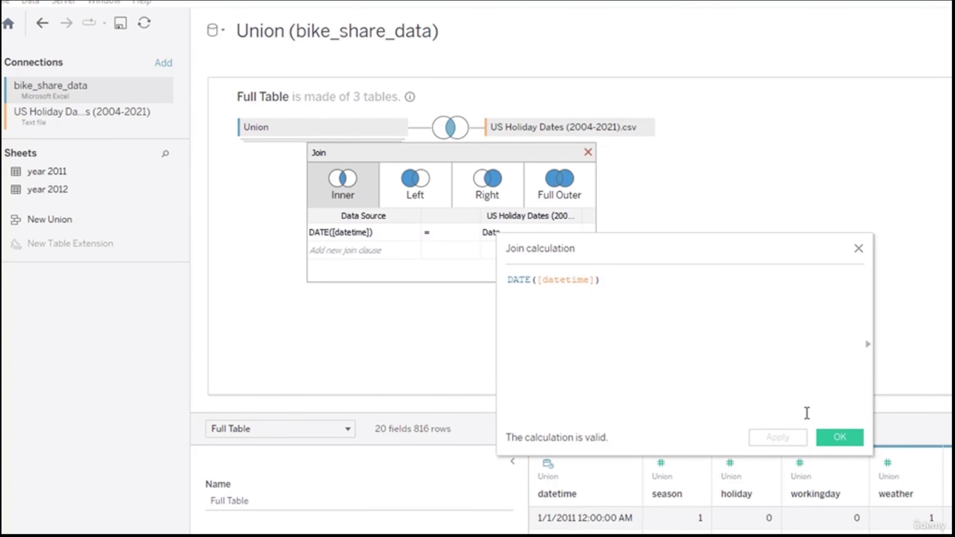
{"action": "left_click", "coordinate": [841, 439]}
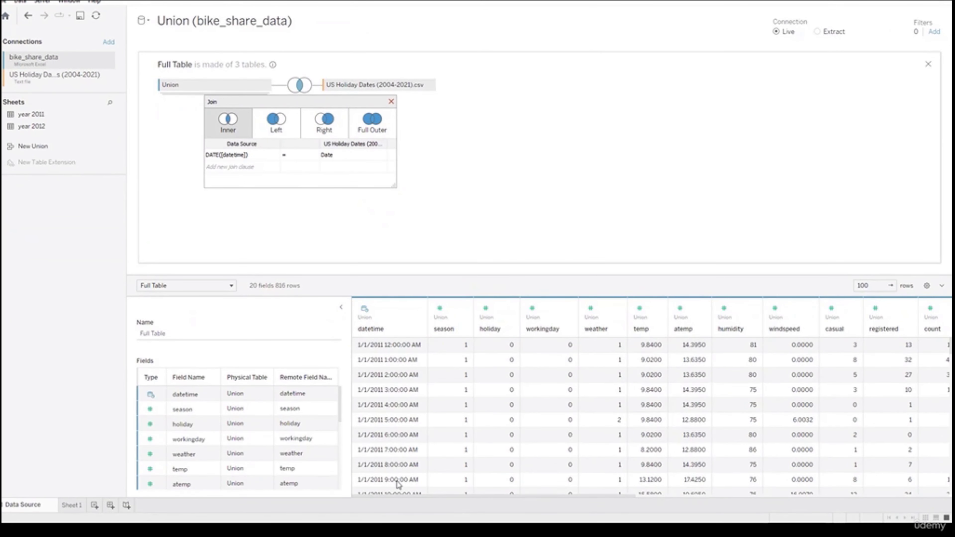
- Change the join between Union and the holiday table to a Left join, and review the joined columns
{"action": "left_click_drag", "start_coordinate": [397, 496], "coordinate": [641, 495]}
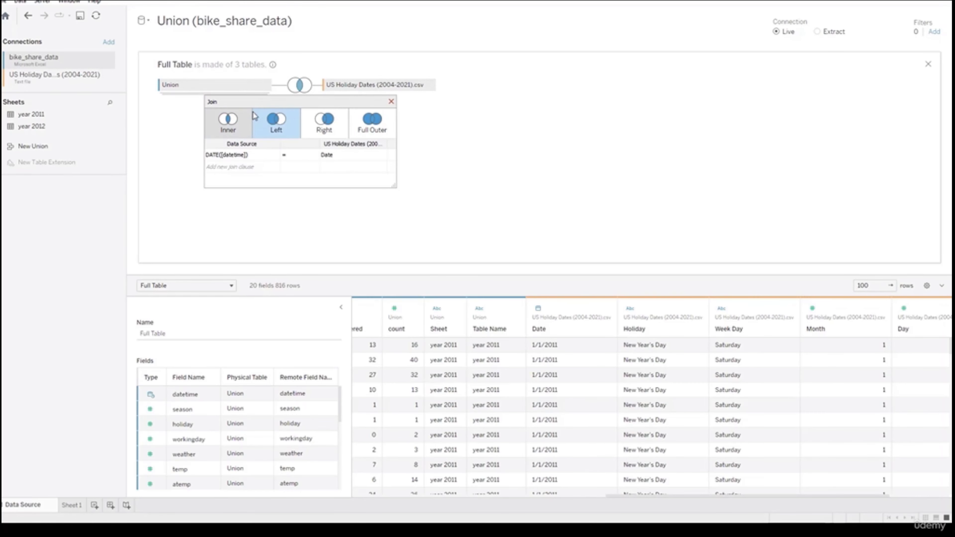
{"action": "left_click", "coordinate": [268, 128]}
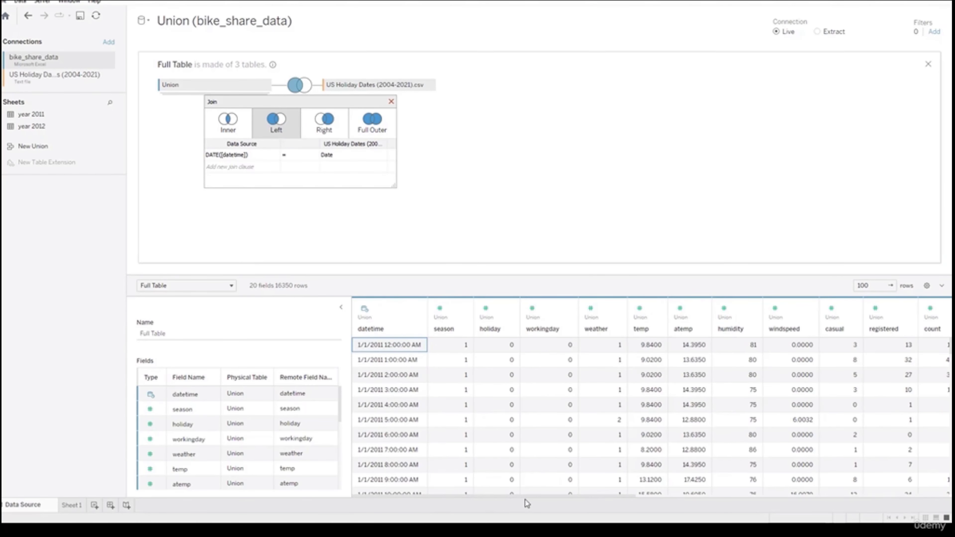
{"action": "left_click_drag", "start_coordinate": [522, 497], "coordinate": [789, 493]}
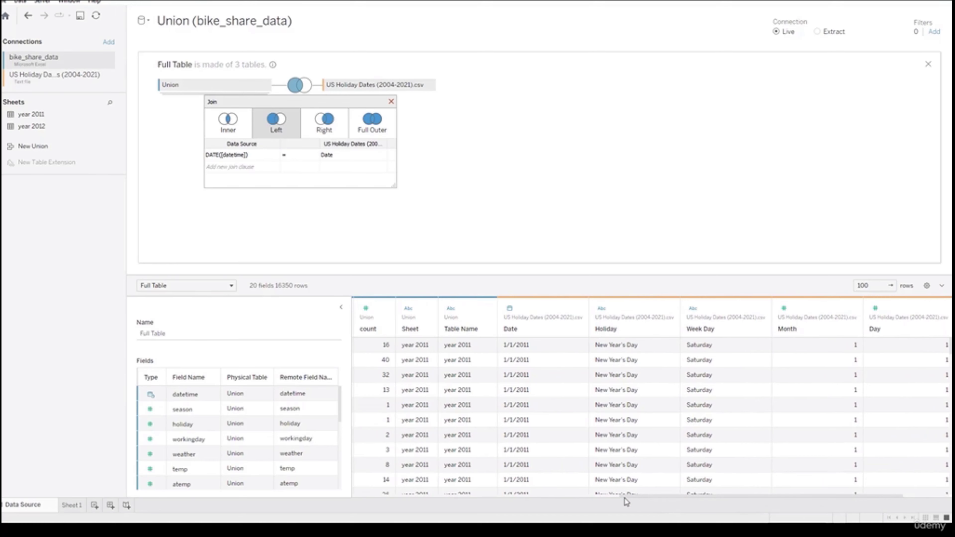
{"action": "left_click_drag", "start_coordinate": [625, 499], "coordinate": [343, 494]}
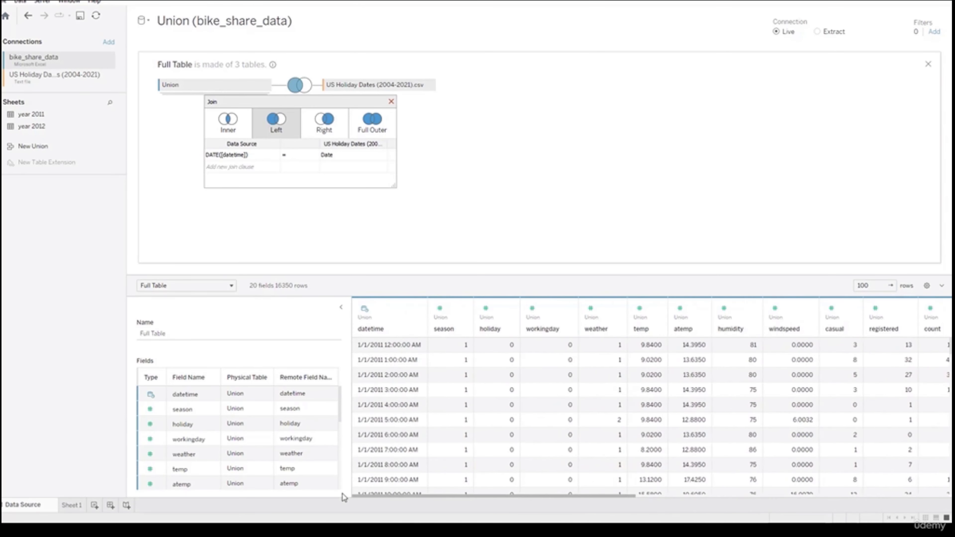